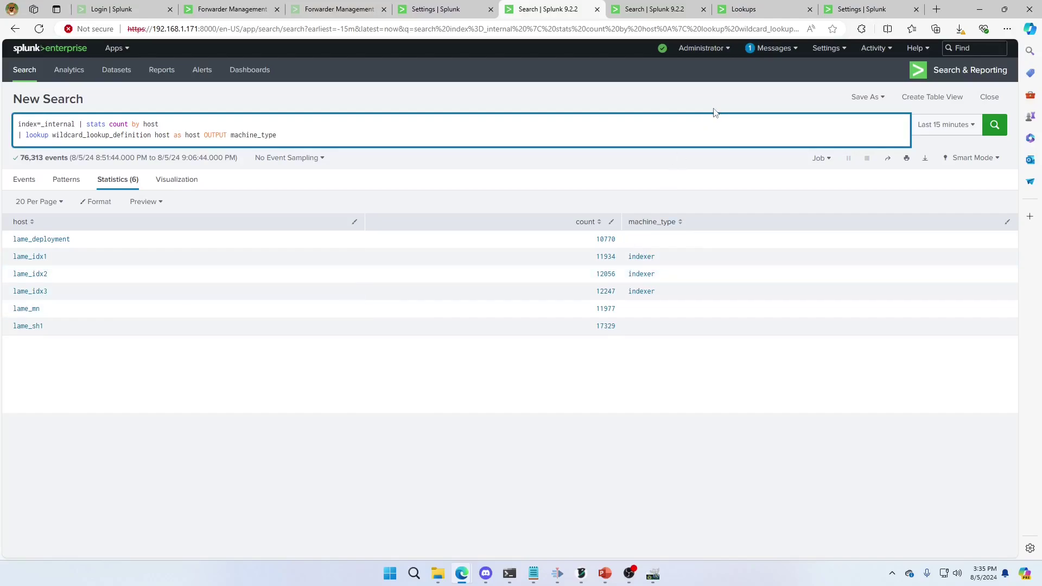
left_click(759, 11)
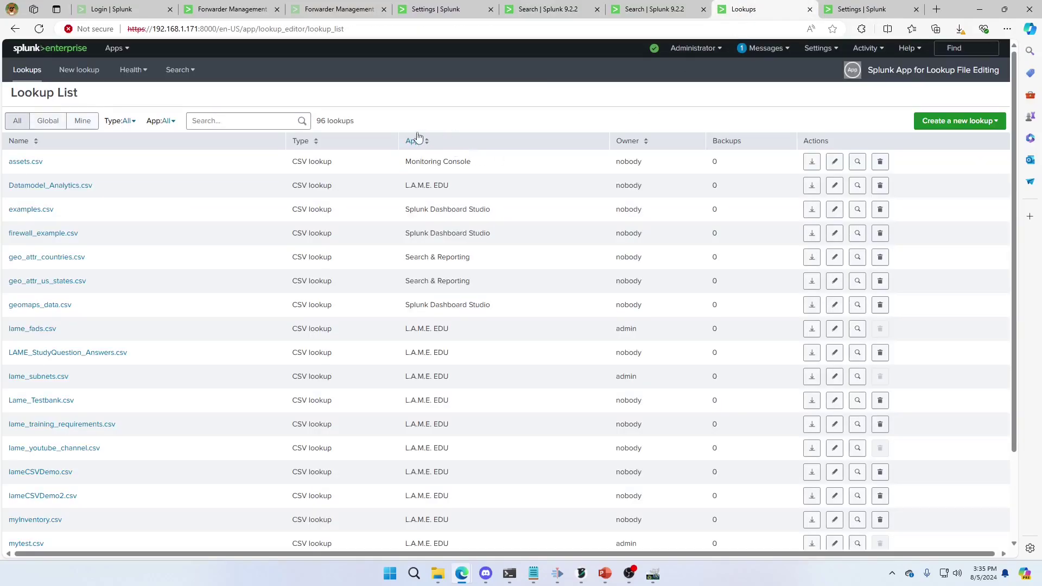
left_click(205, 122)
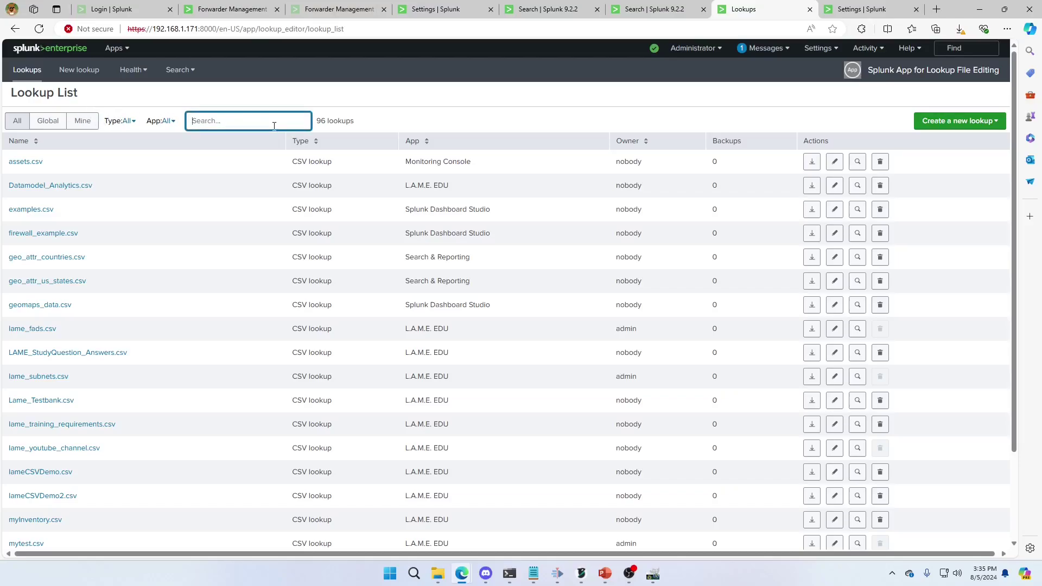
type("wid")
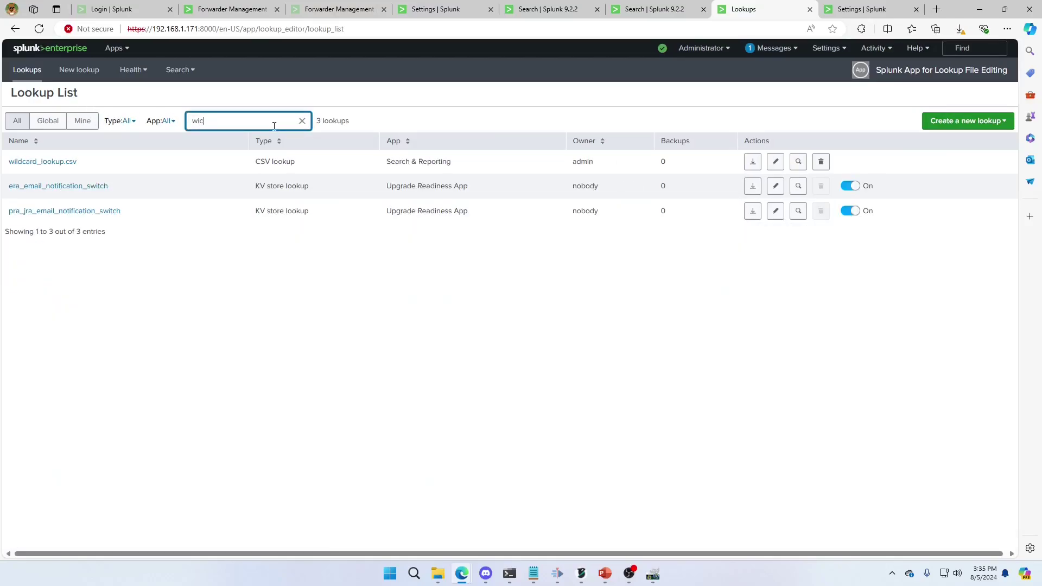
type("dc")
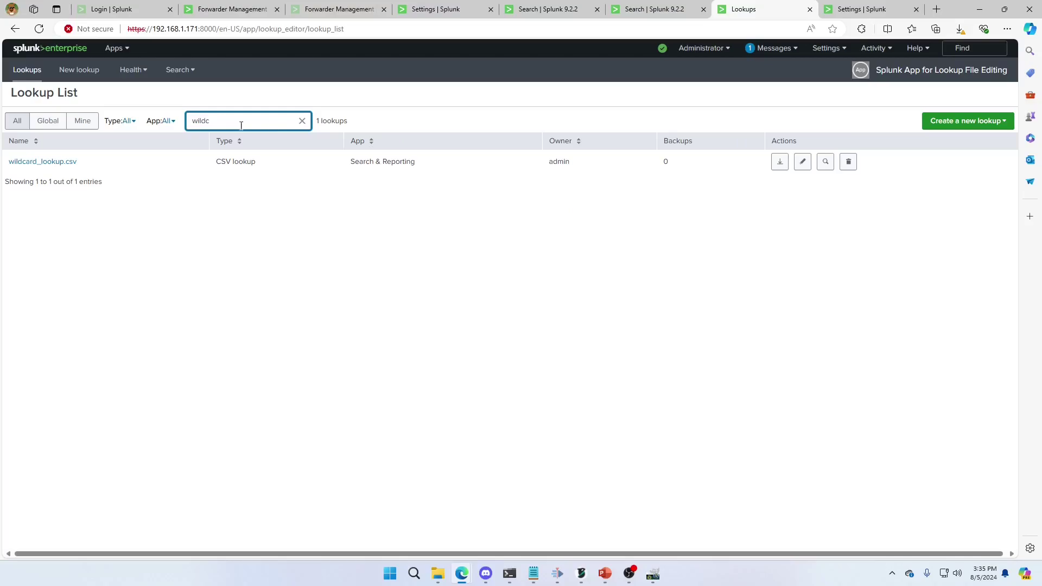
left_click(50, 162)
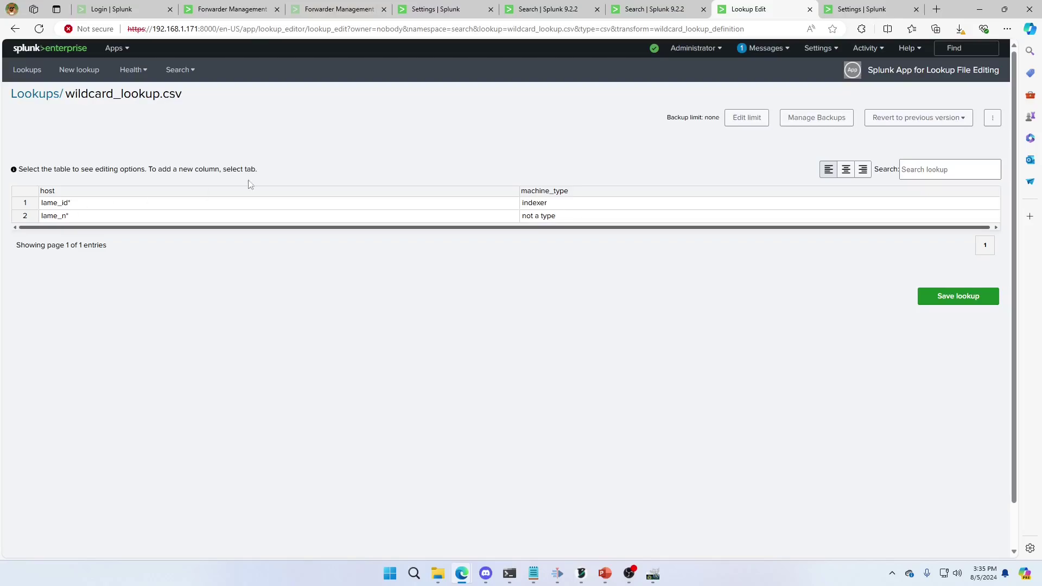
left_click(536, 12)
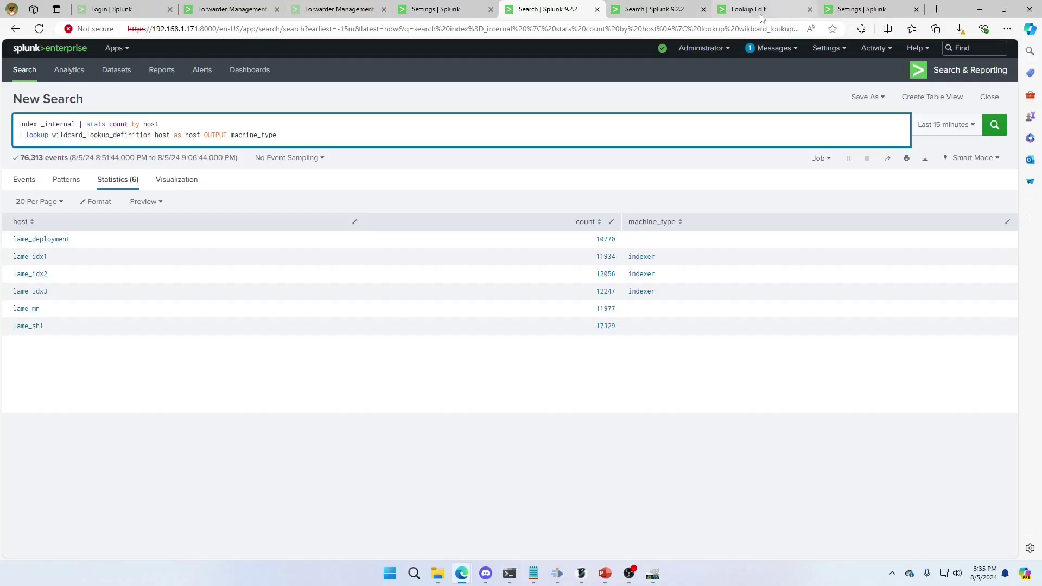
left_click(758, 9)
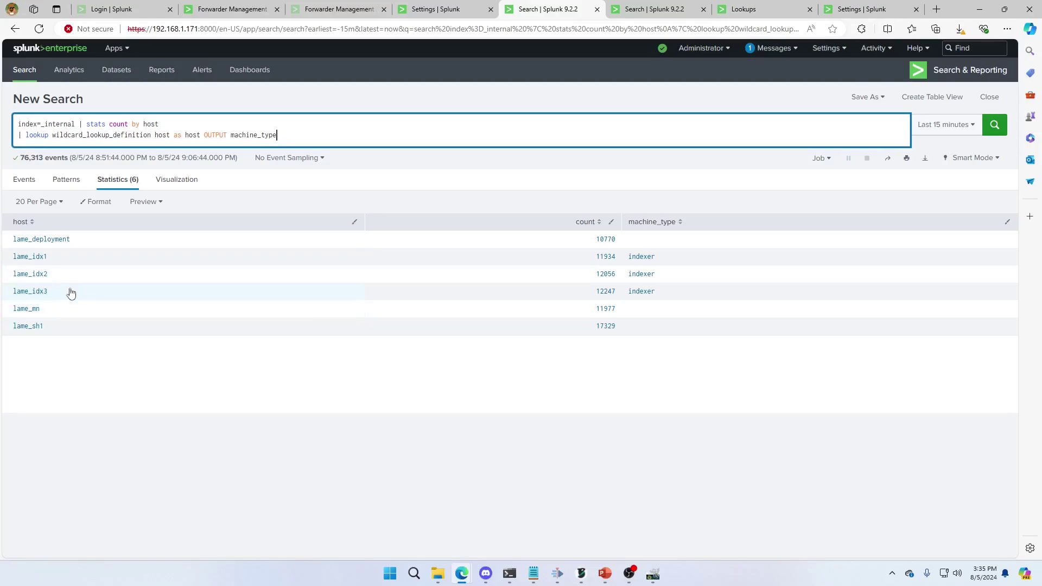
left_click(759, 9)
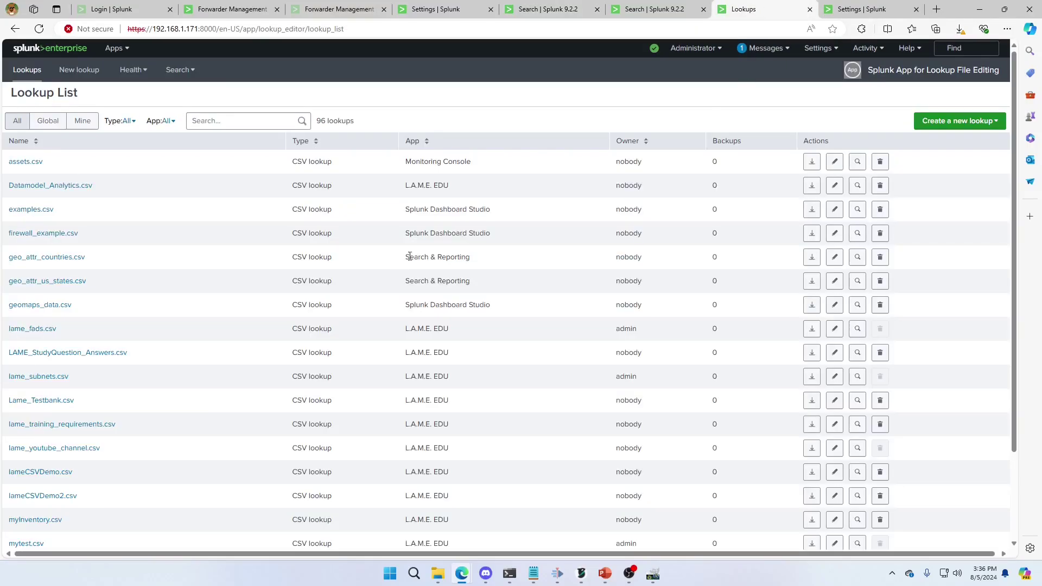
Create a new CSV lookup named wild_youtube.csv and assign it to the Search & Reporting app.
left_click(971, 120)
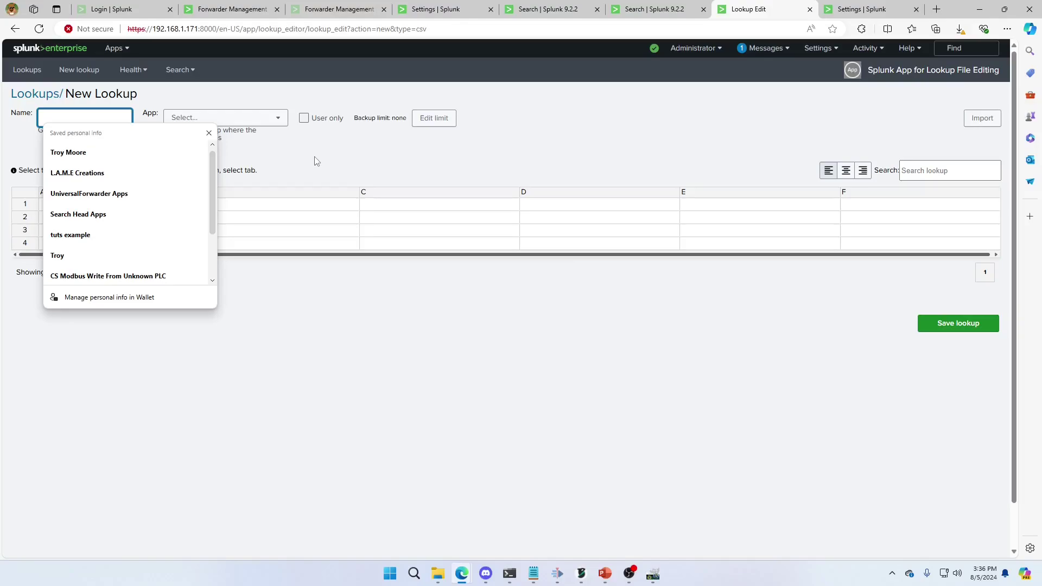
type("wild_youtube.csv")
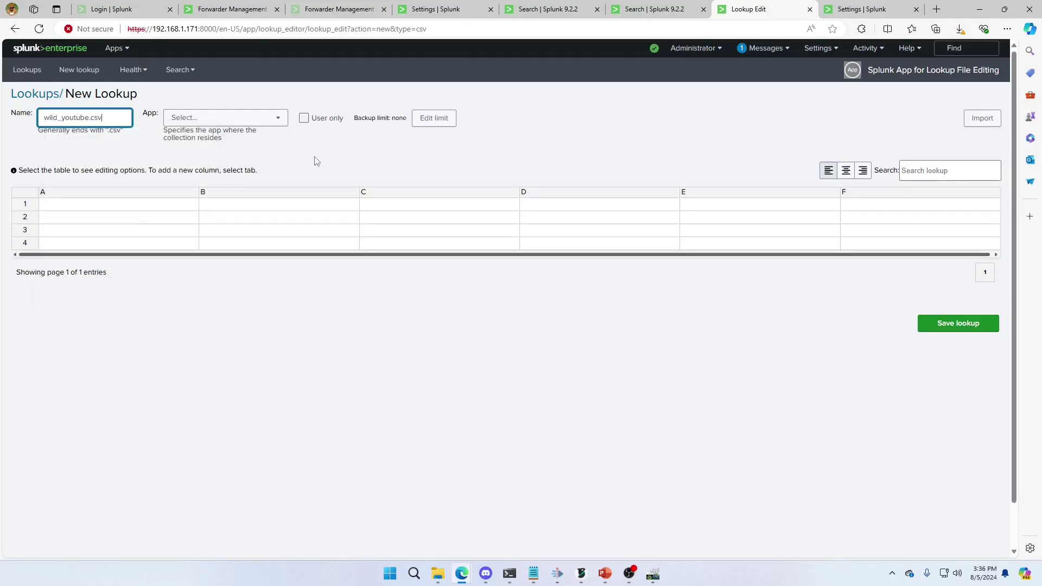
key("Tab")
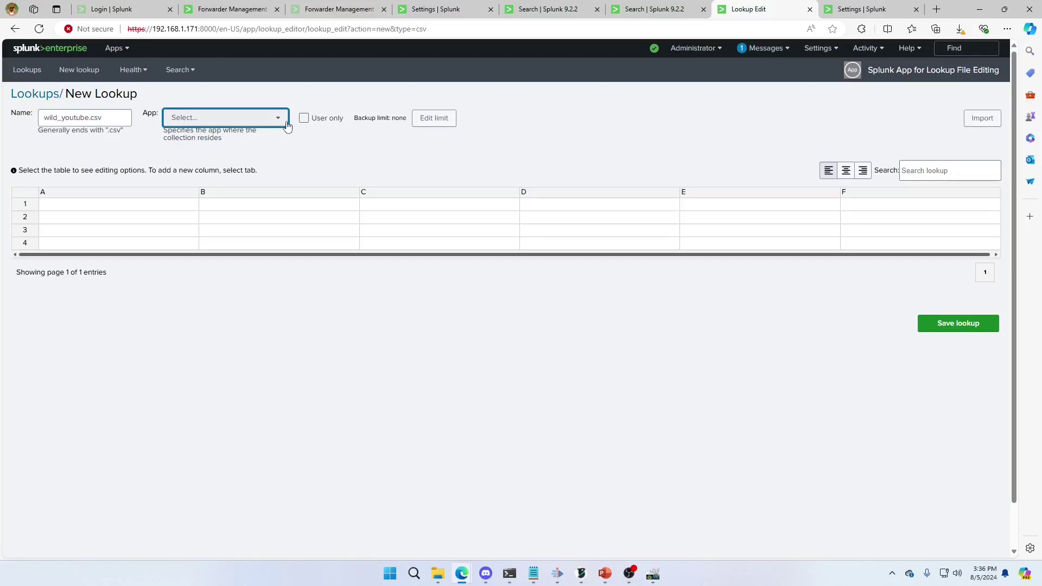
left_click(225, 117)
scroll(233, 380, "down", 1)
scroll(220, 434, "down", 1)
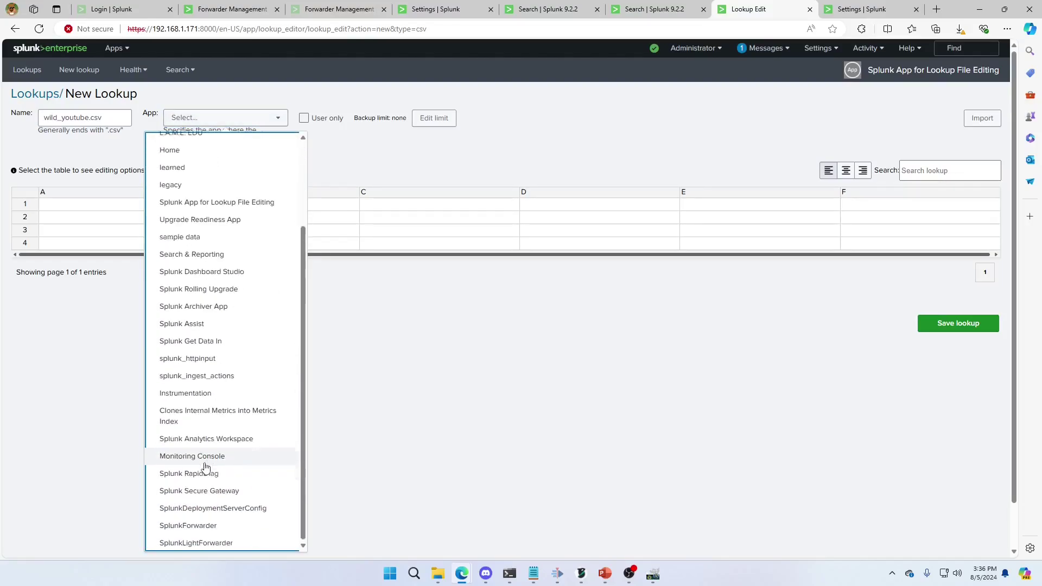
scroll(201, 465, "up", 1)
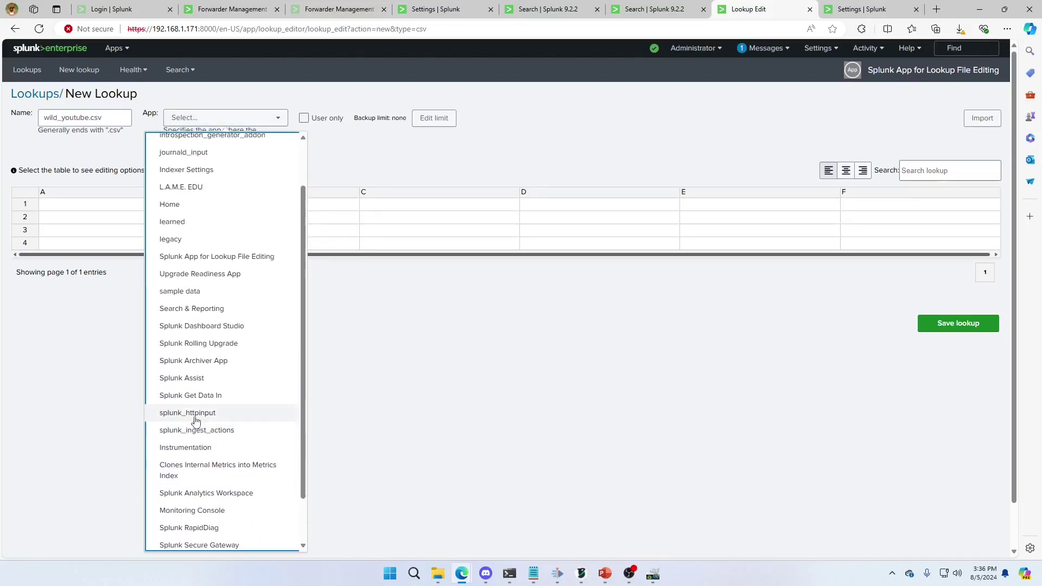
left_click(187, 309)
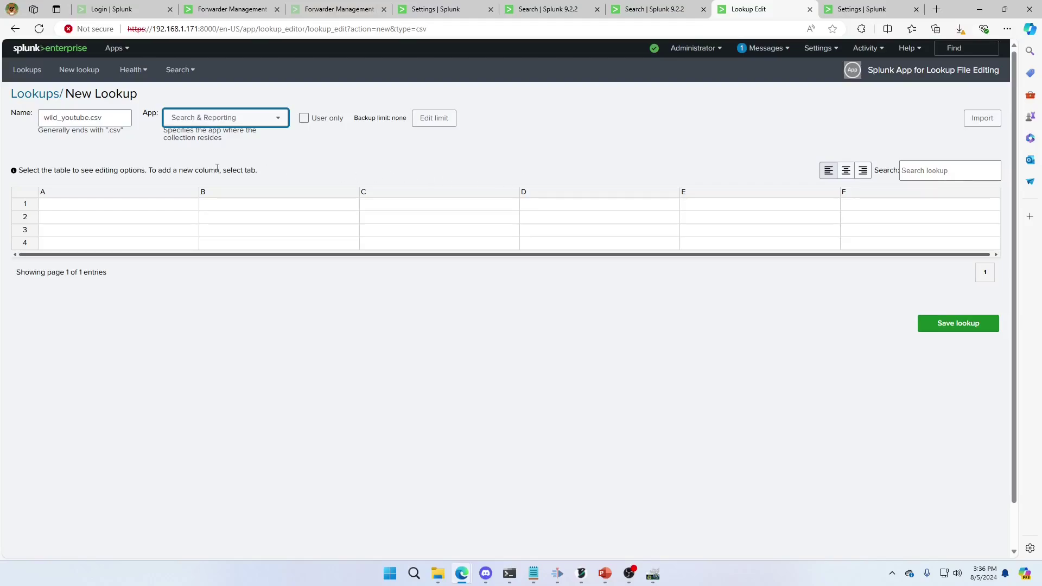
Enter lame_id* in cell A1 and rename column A to host.
left_click(170, 208)
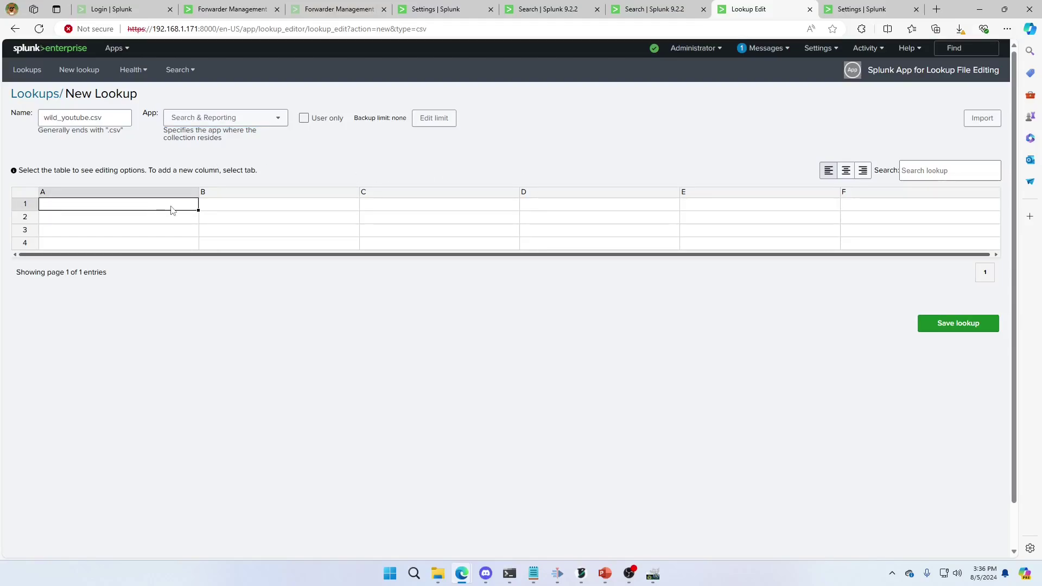
type("lamd_")
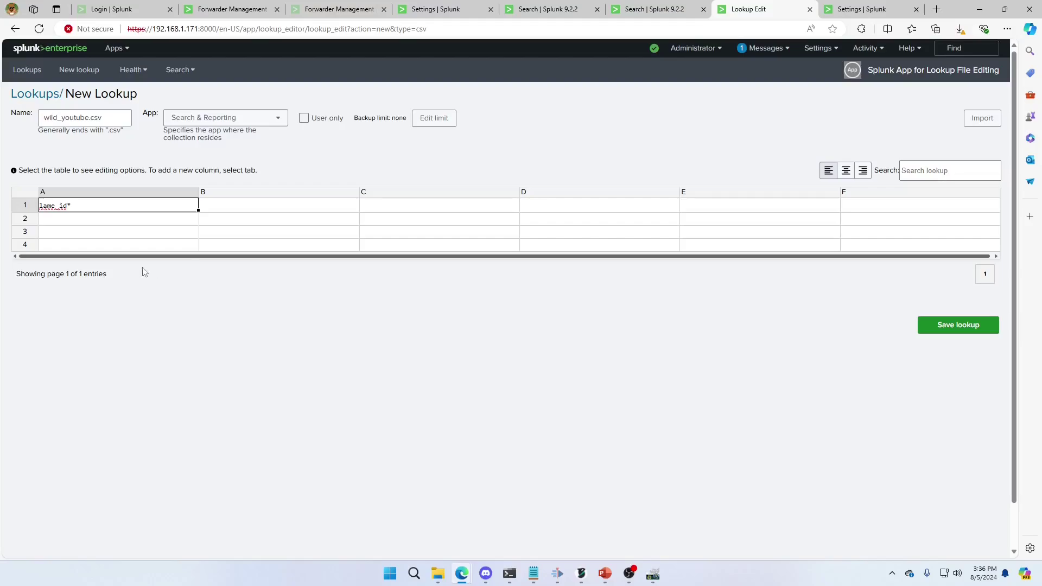
right_click(99, 197)
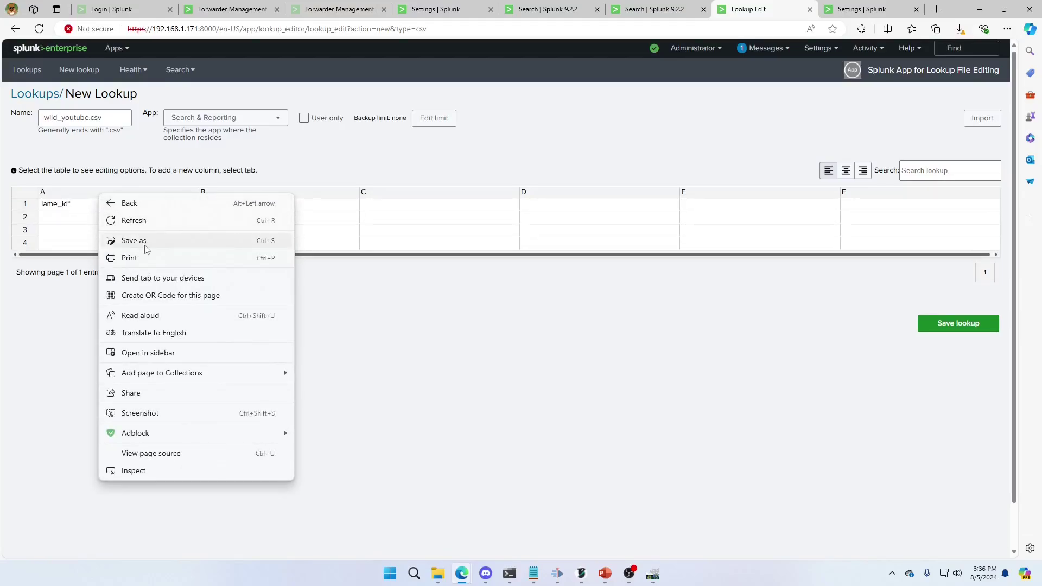
left_click(77, 204)
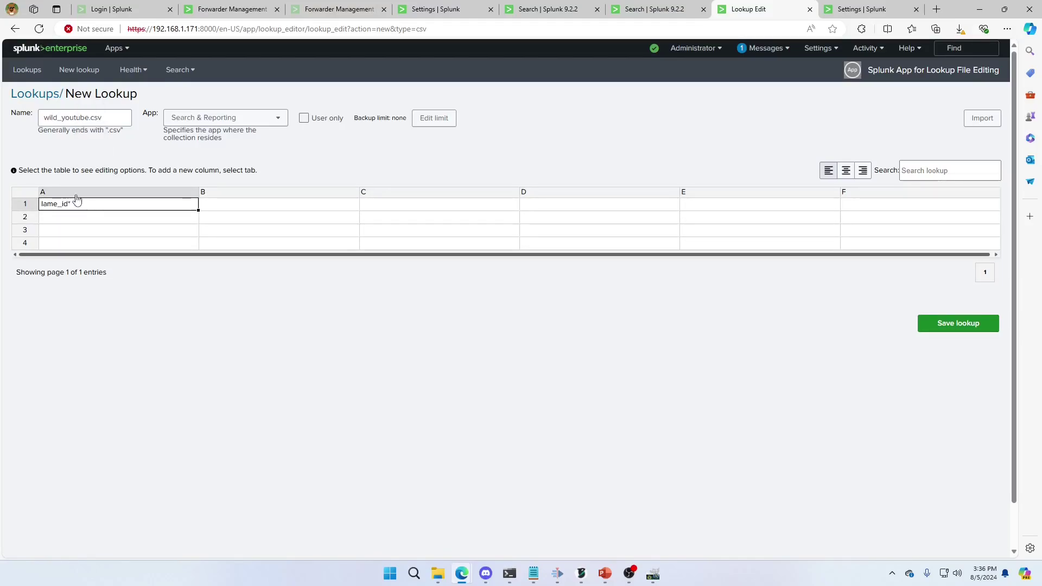
right_click(77, 200)
left_click(112, 253)
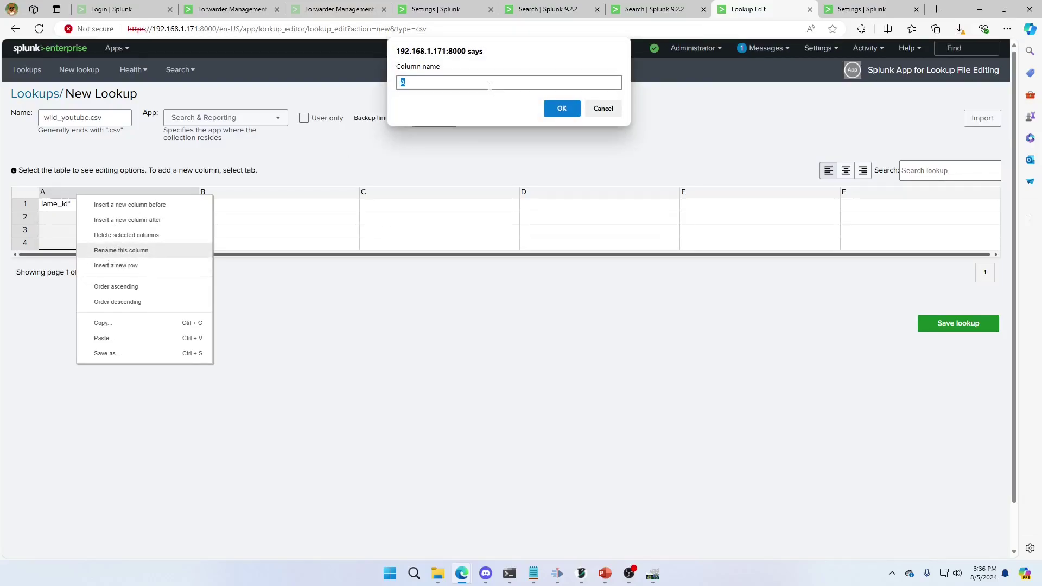
type("host")
left_click(550, 108)
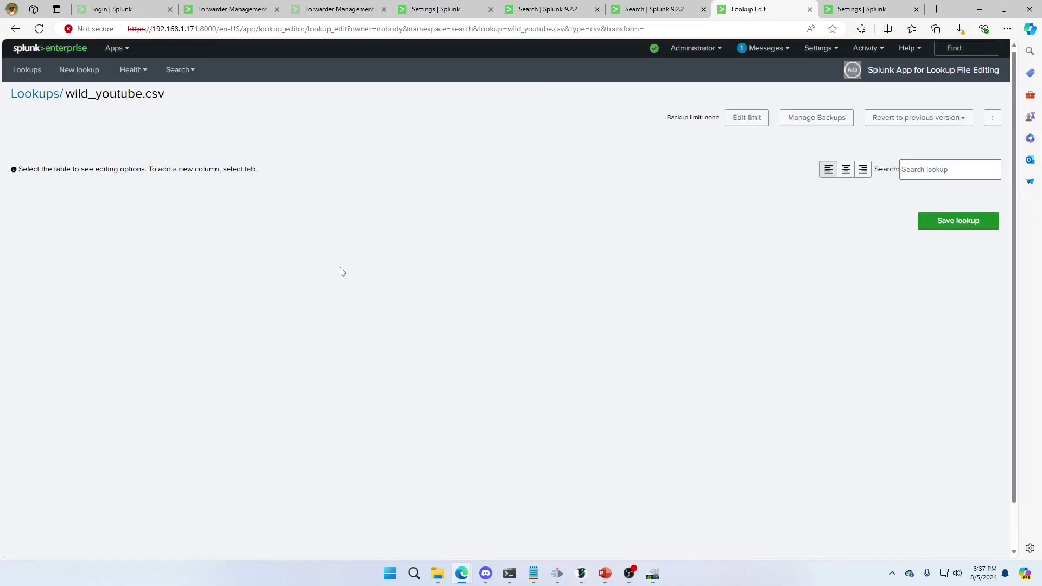
Rename column B to description and enter indexer in its first cell.
left_click(251, 197)
right_click(252, 194)
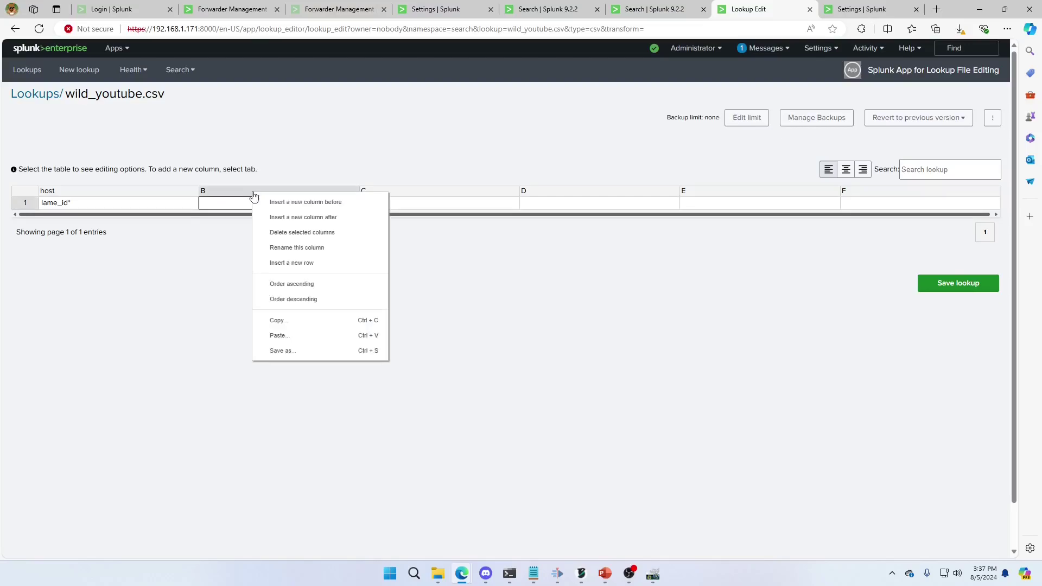
left_click(297, 248)
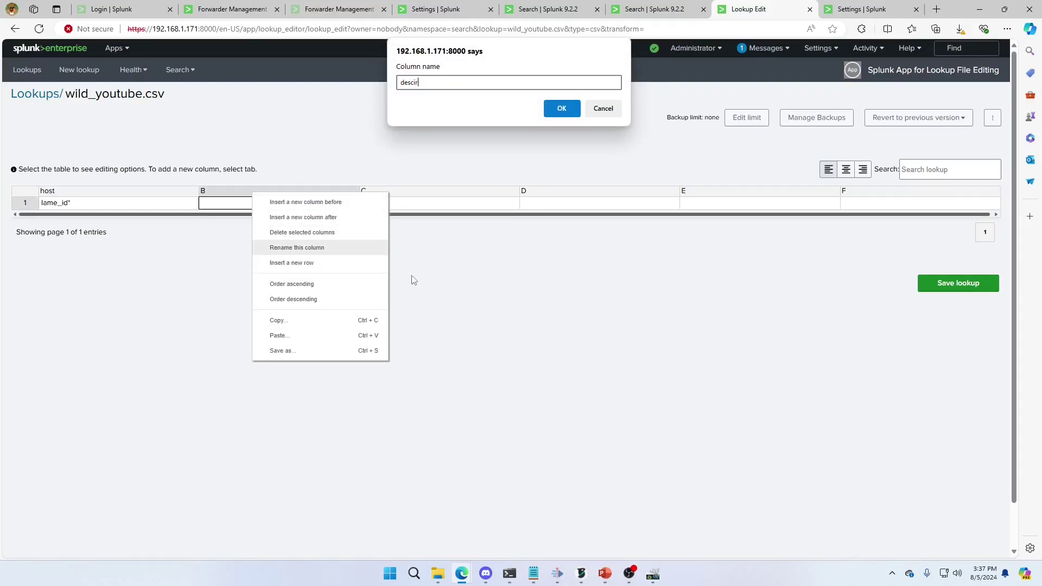
key("Return")
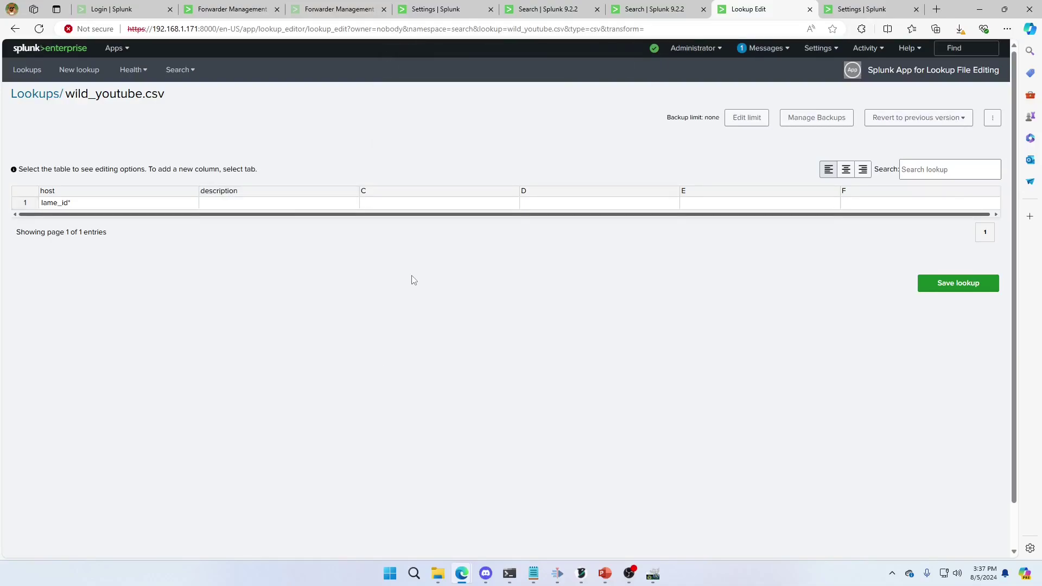
left_click(294, 206)
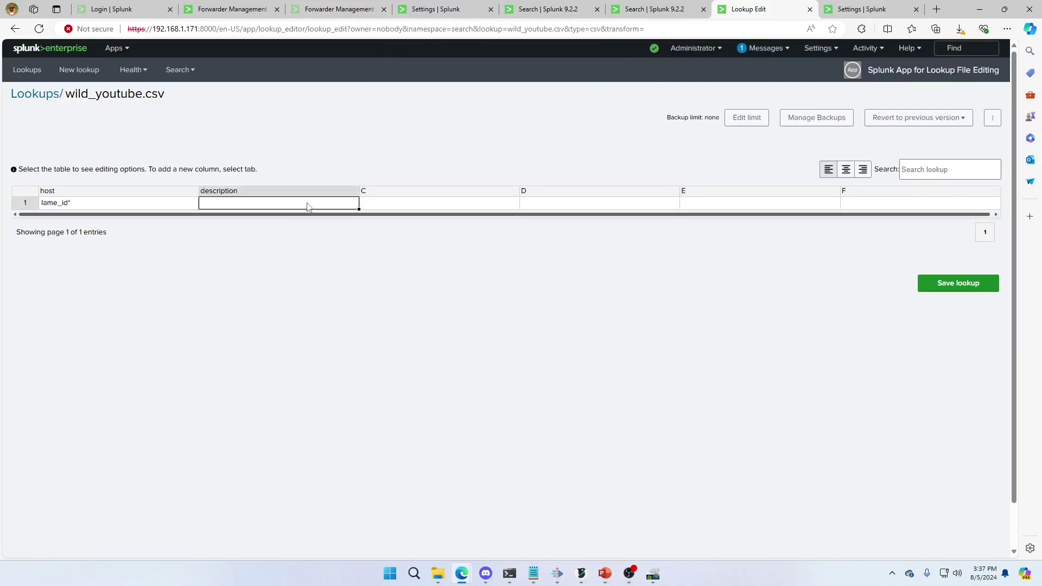
double_click(307, 207)
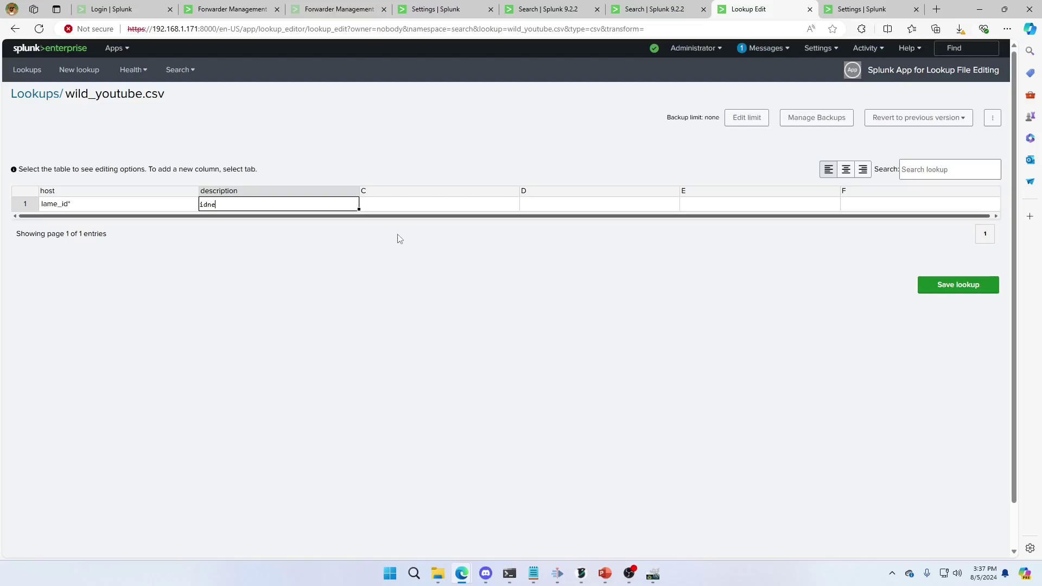
type("indexer")
left_click(451, 200)
Delete the empty columns C, D, E and F from the lookup table.
right_click(448, 197)
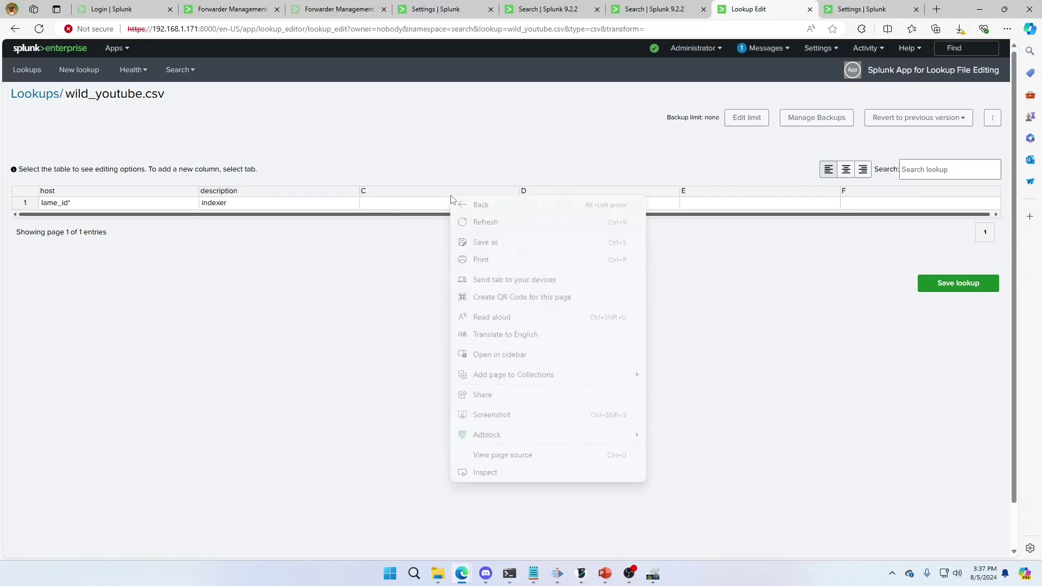
left_click(450, 183)
right_click(443, 196)
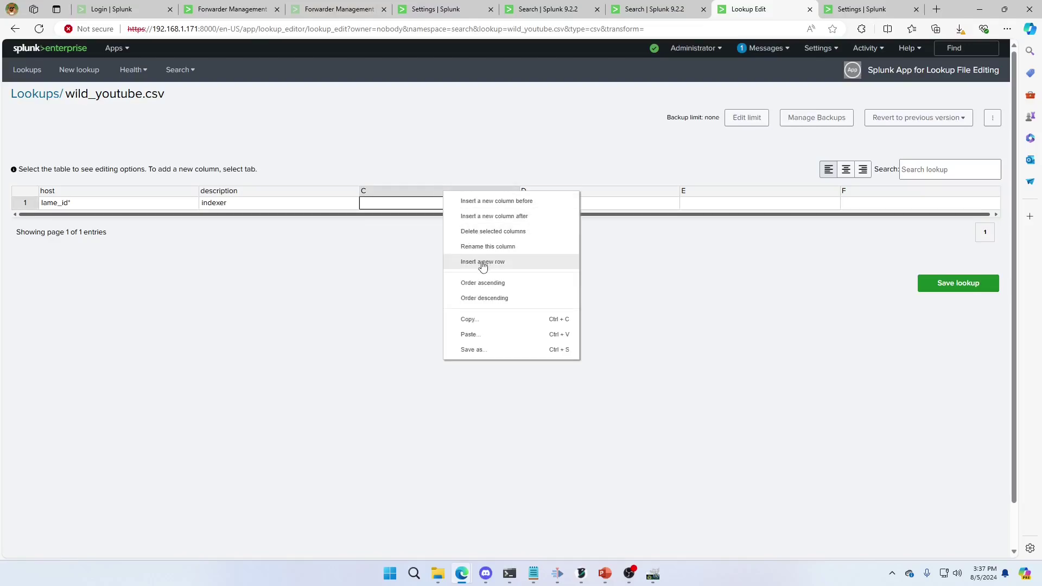
left_click(484, 231)
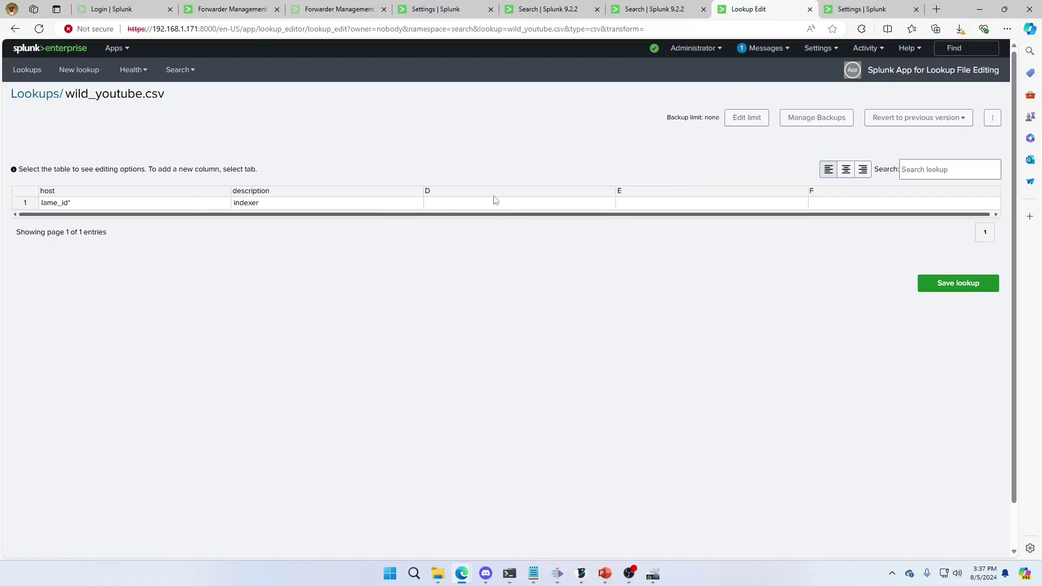
right_click(495, 194)
left_click(516, 228)
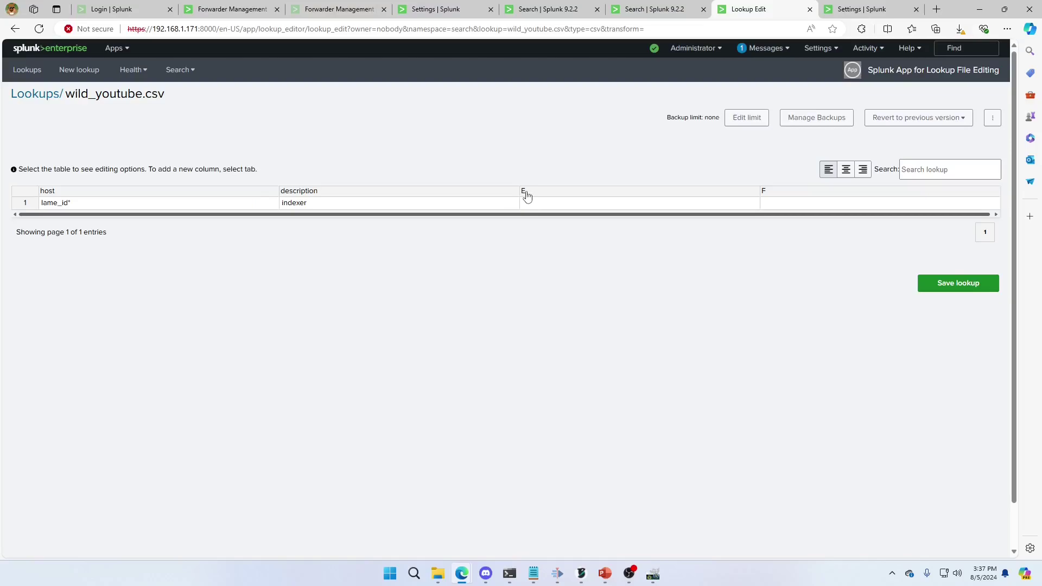
right_click(541, 195)
left_click(564, 228)
left_click(714, 191)
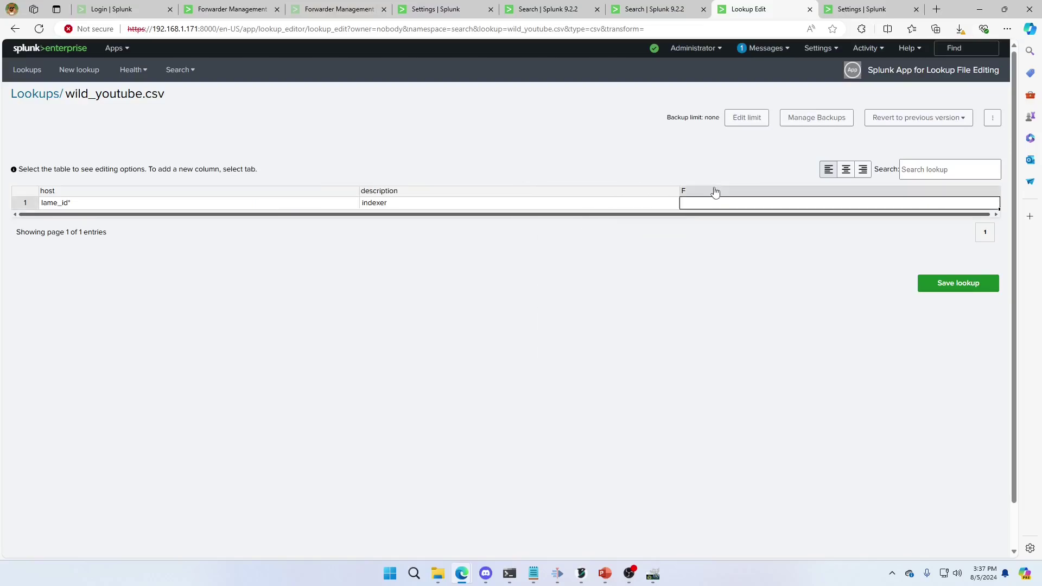
right_click(714, 191)
left_click(767, 229)
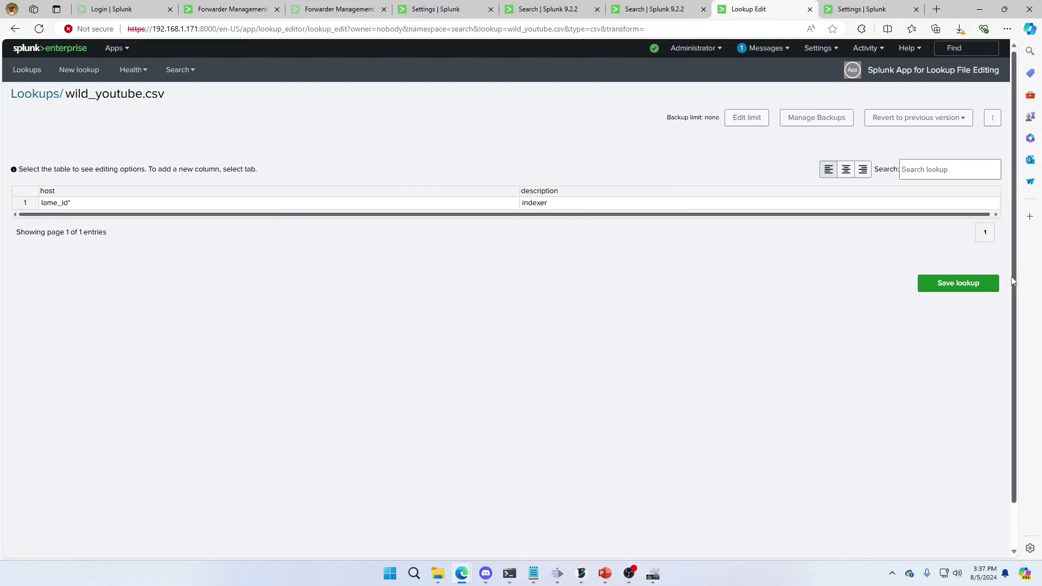
Save the wild_youtube.csv lookup without keeping a backup.
left_click(974, 286)
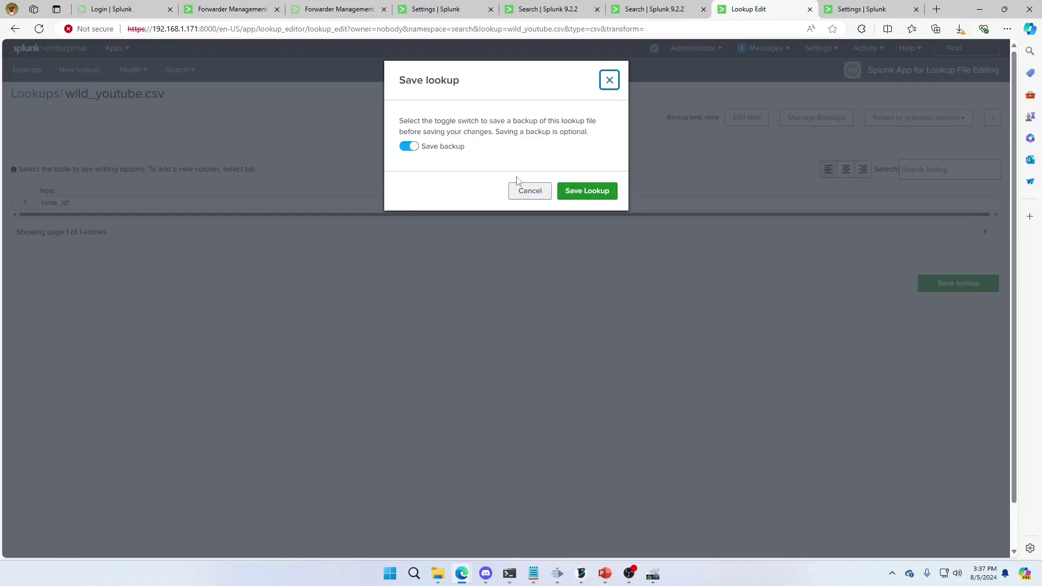
left_click(408, 146)
left_click(570, 190)
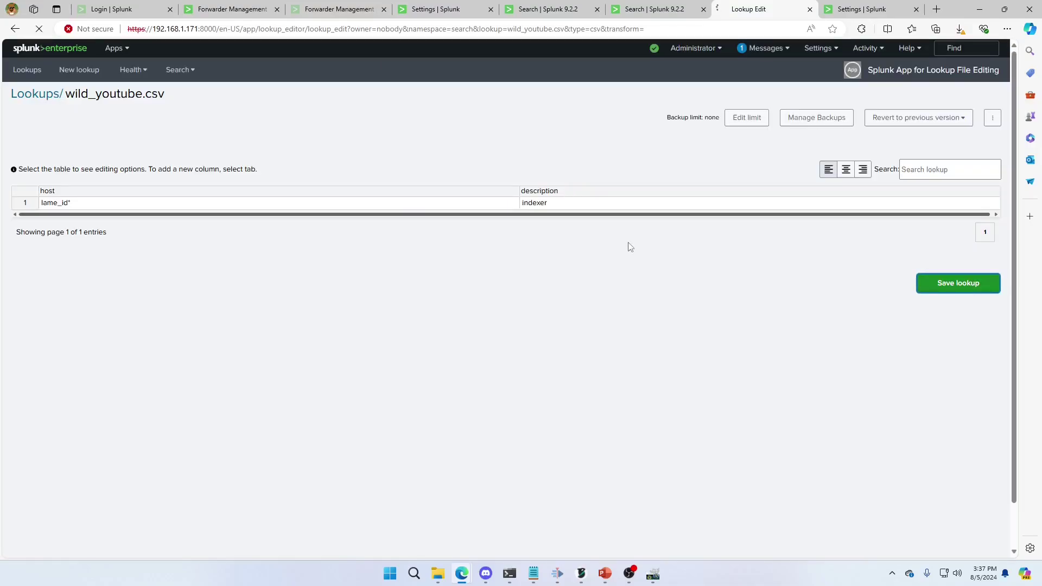
In the search tab, replace the query with | inputlookup wild_youtube.csv and run it.
key("ctrl+shift+Tab")
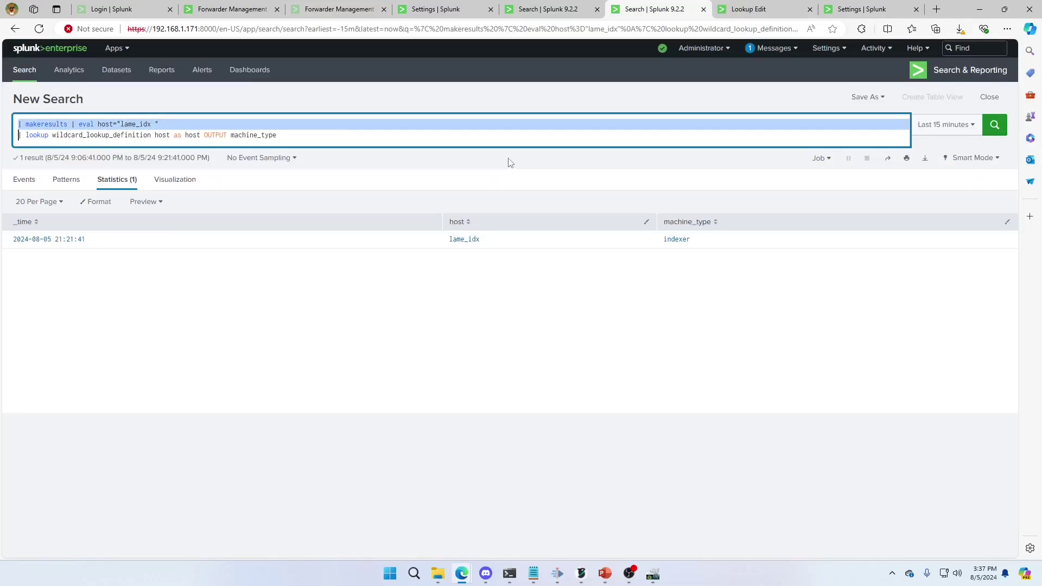
key("End")
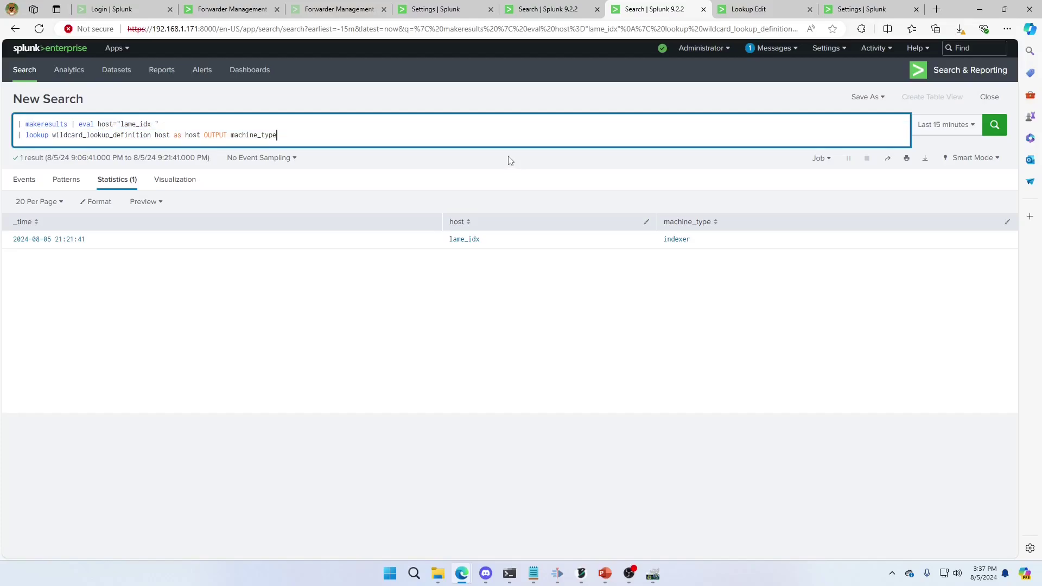
key("ctrl+a")
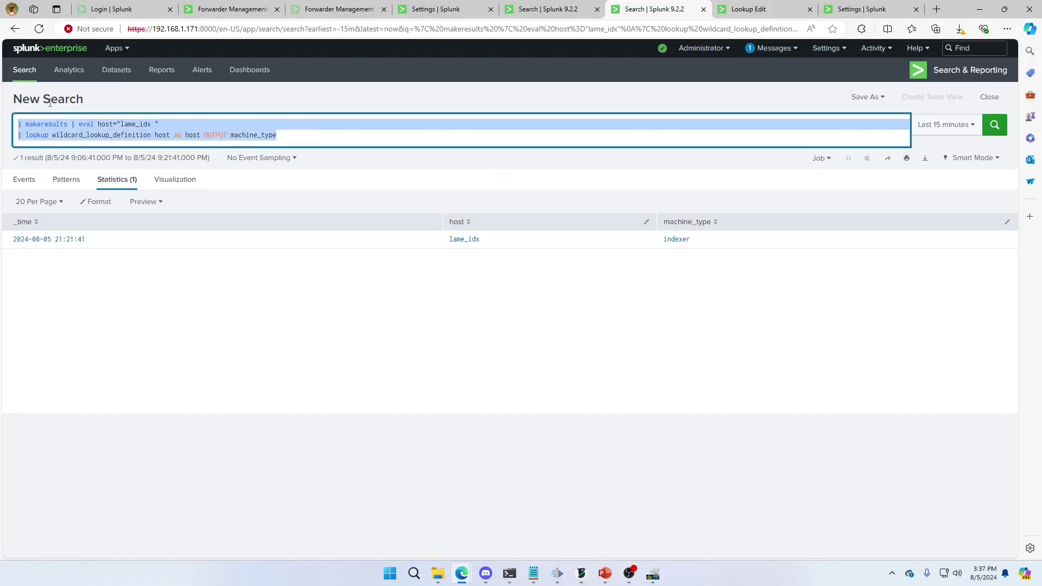
key("BackSpace")
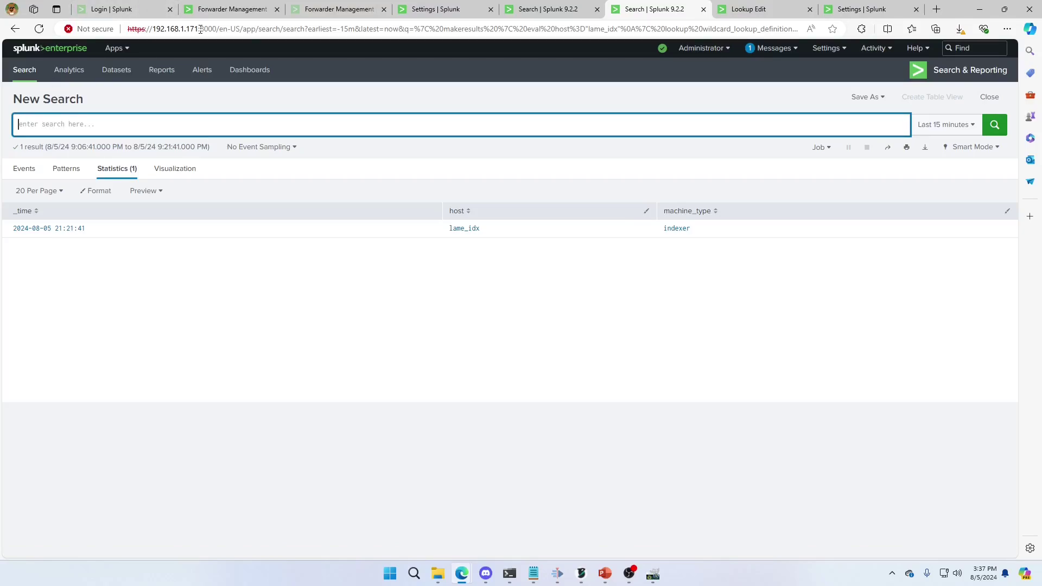
type("| inputlookup wild_youtube.csv")
key("Return")
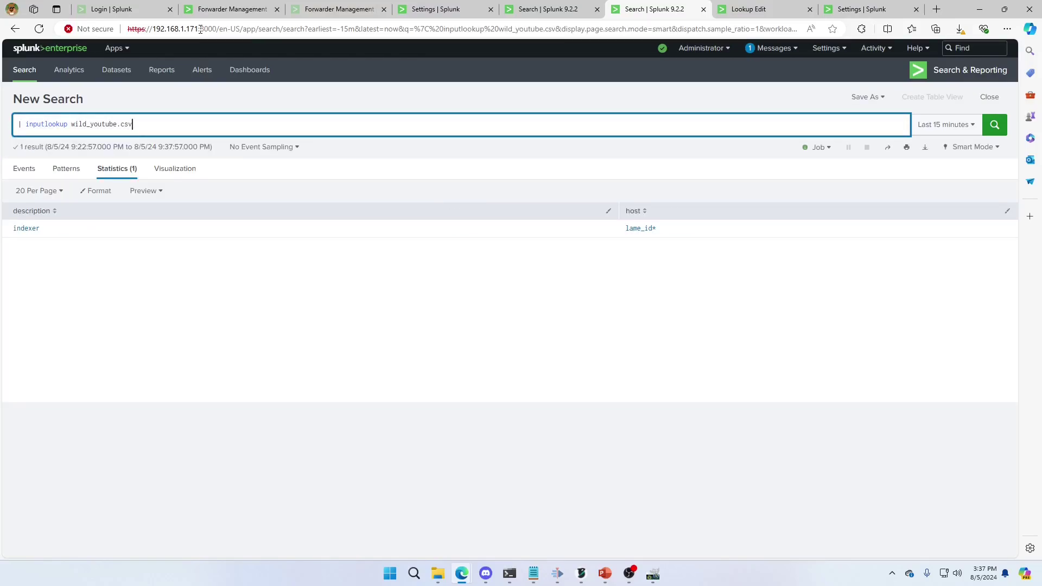
Remove the wildcard_lookup_definition line from the host-count search and rerun it.
left_click(551, 12)
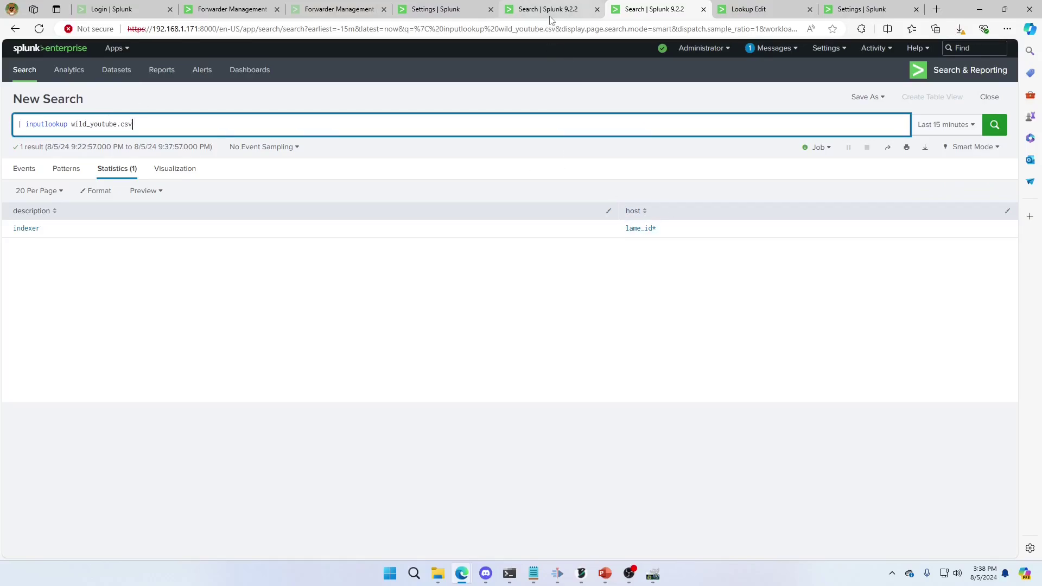
double_click(62, 134)
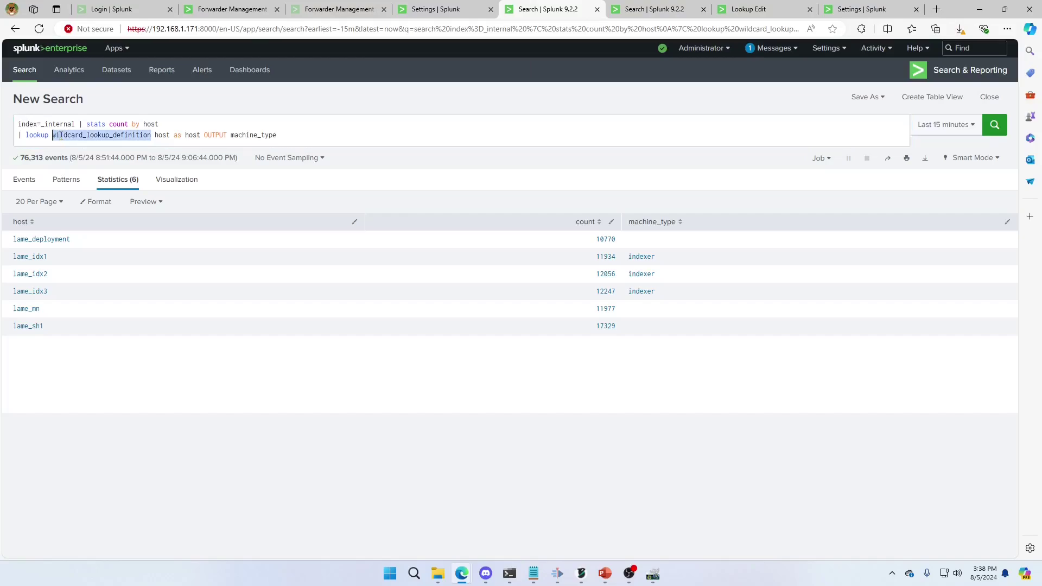
left_click(220, 134)
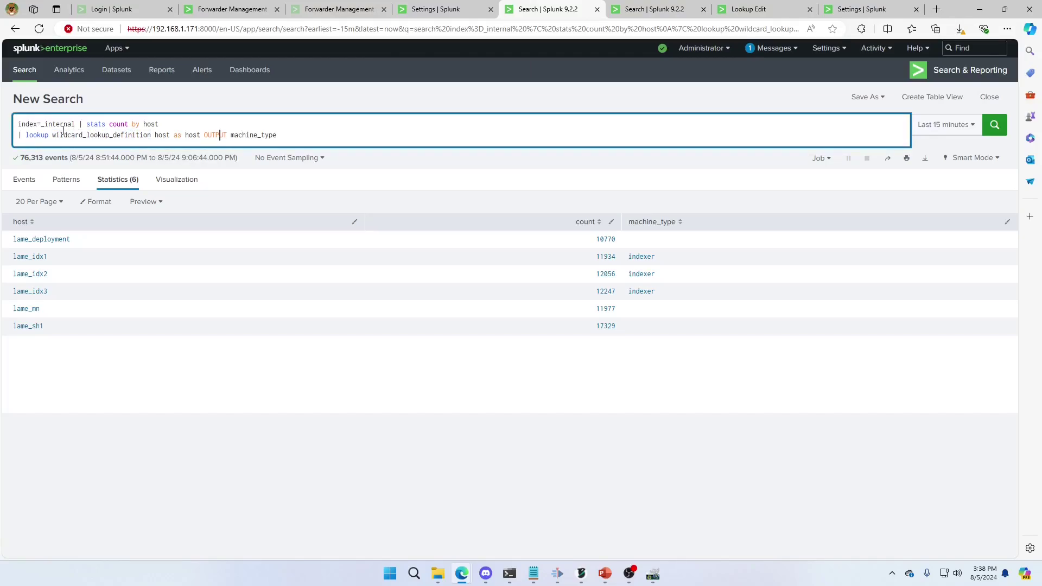
left_click_drag(277, 134, 18, 135)
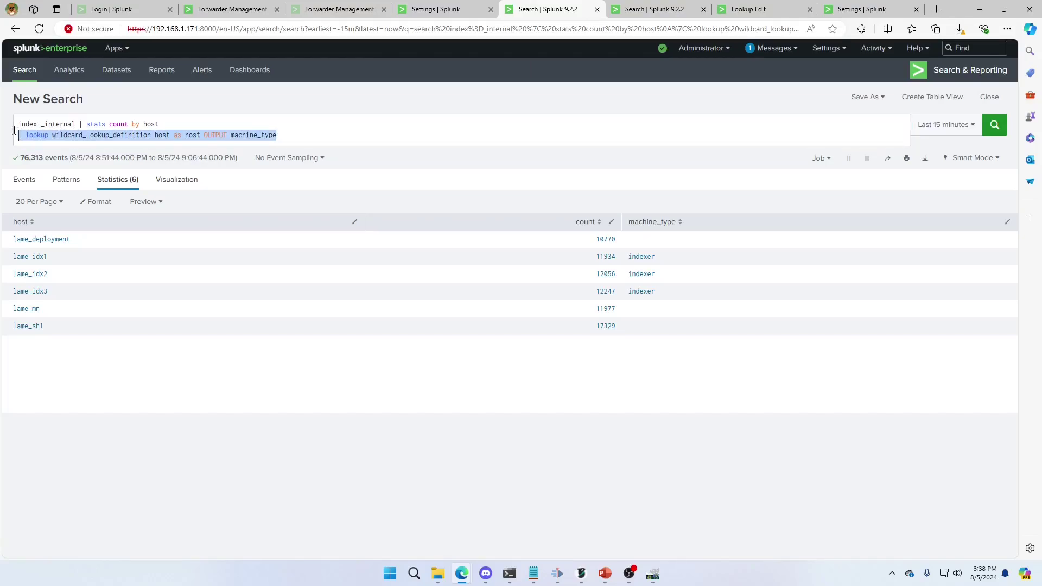
key("BackSpace")
key("BackSpace")
key("Return")
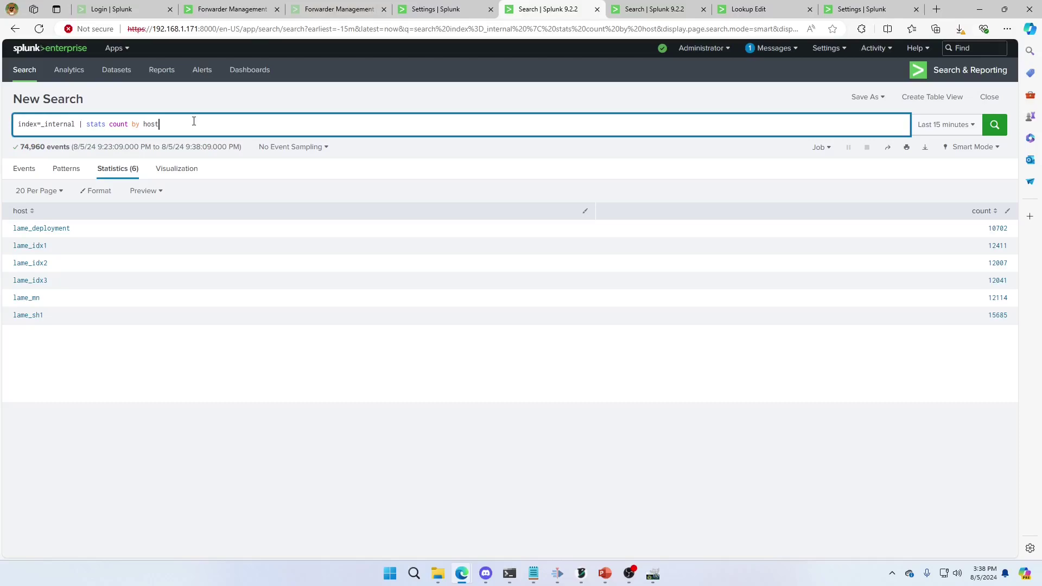
Add | lookup wild_youtube.csv host as host output description to the search and run it.
key("shift+Return")
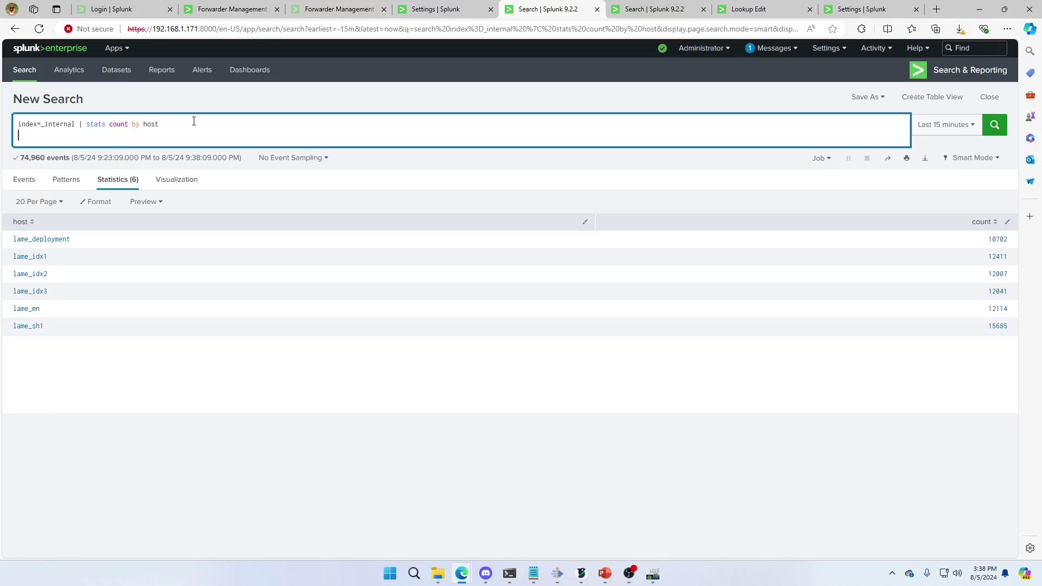
type("| lookup wi")
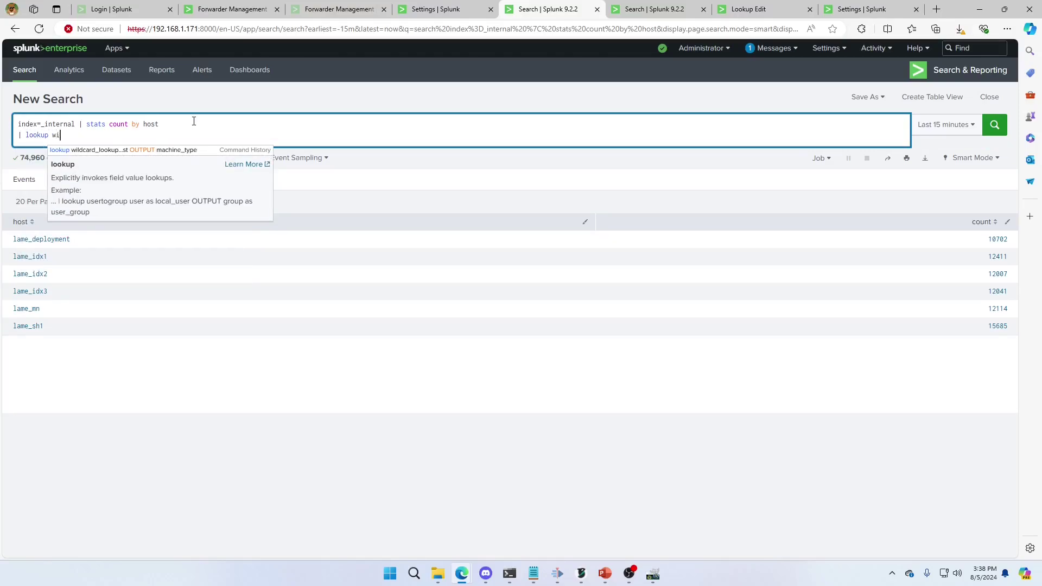
type("ld_youtube.")
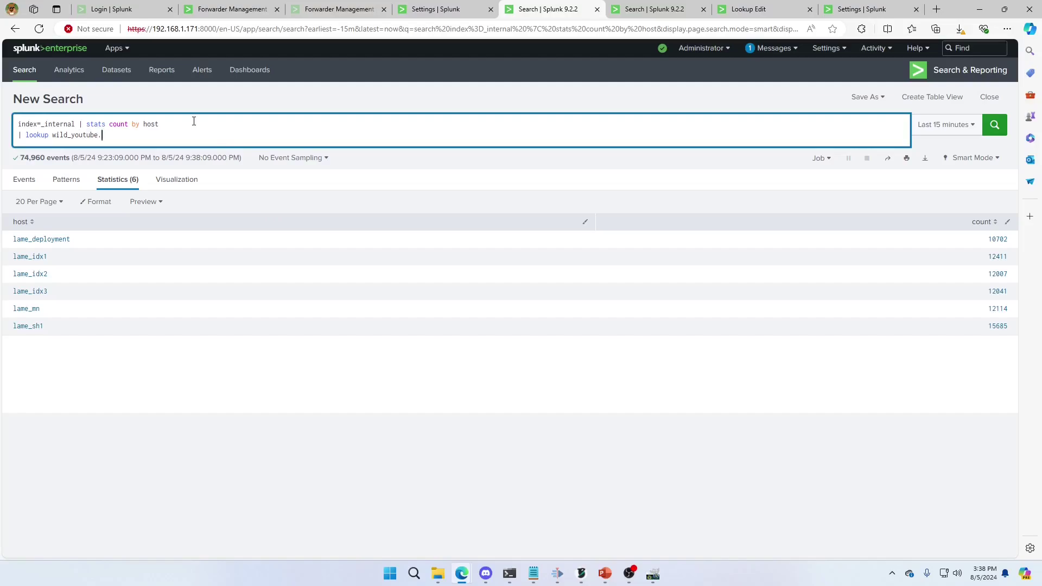
type("csv host as host output description")
key("Return")
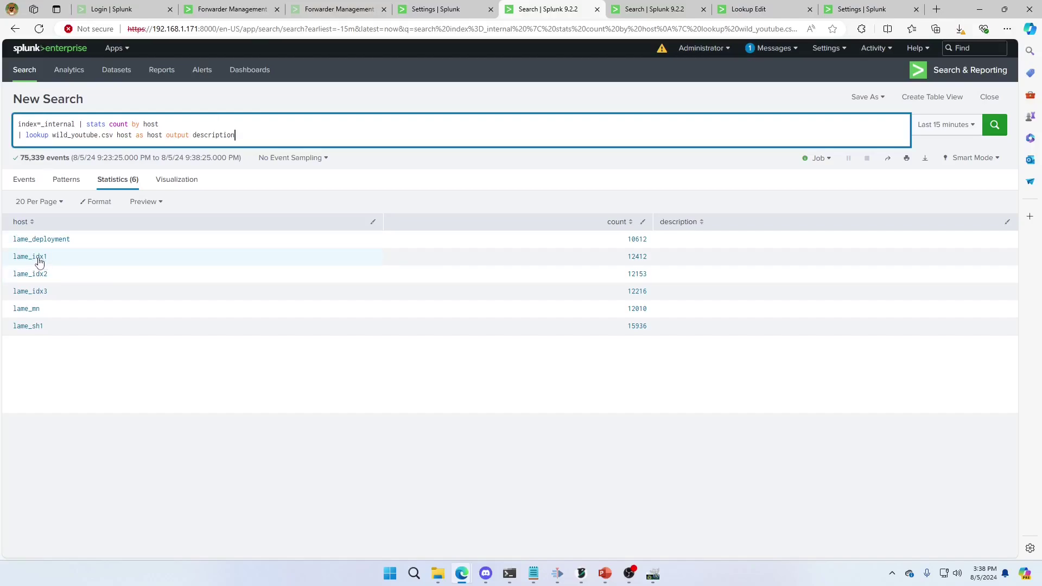
left_click(761, 16)
From Settings > Lookups > Lookup definitions, begin a new lookup definition and browse the destination apps.
left_click(820, 49)
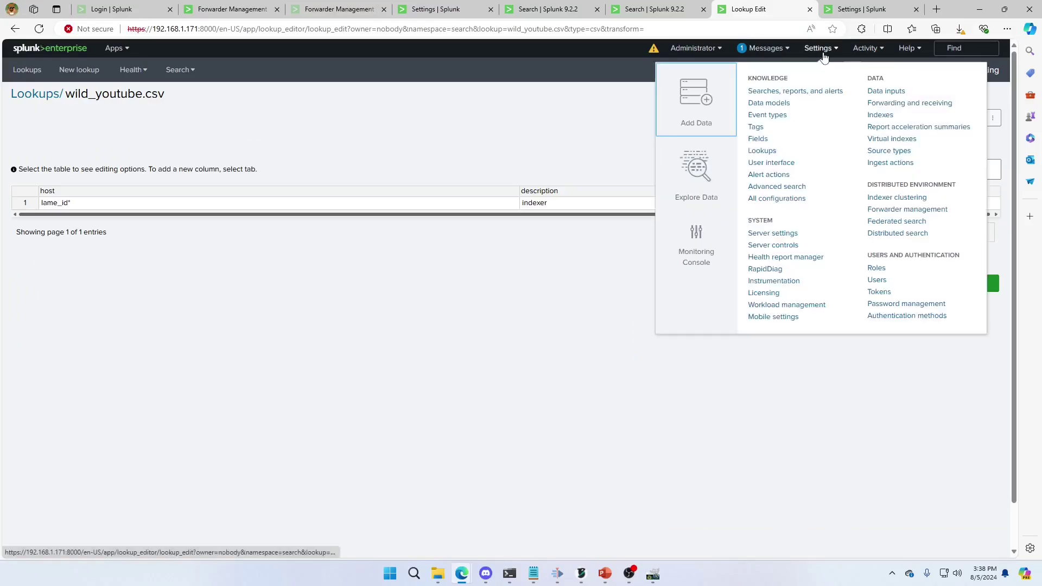
left_click(765, 153)
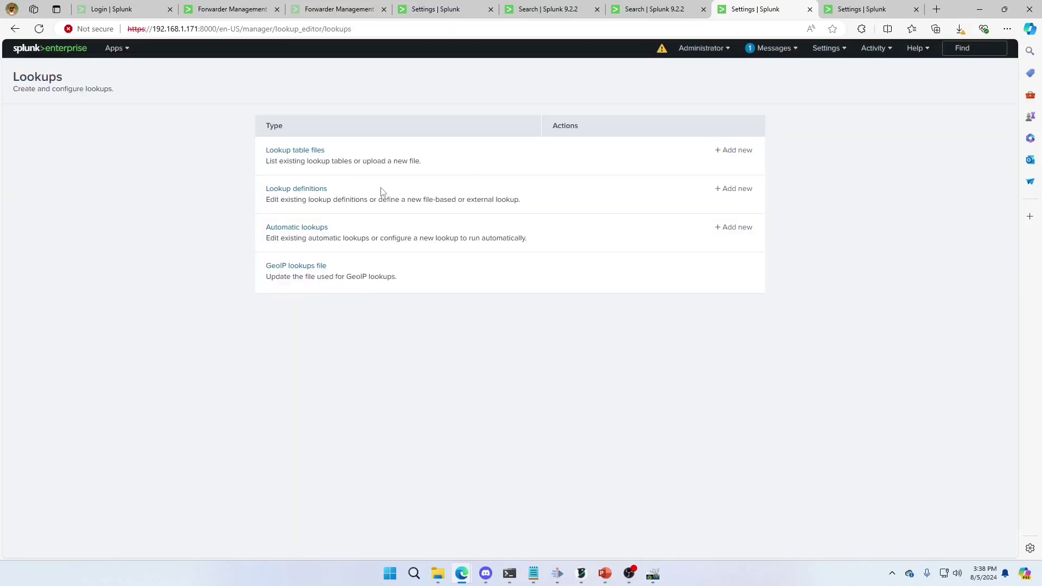
left_click(296, 189)
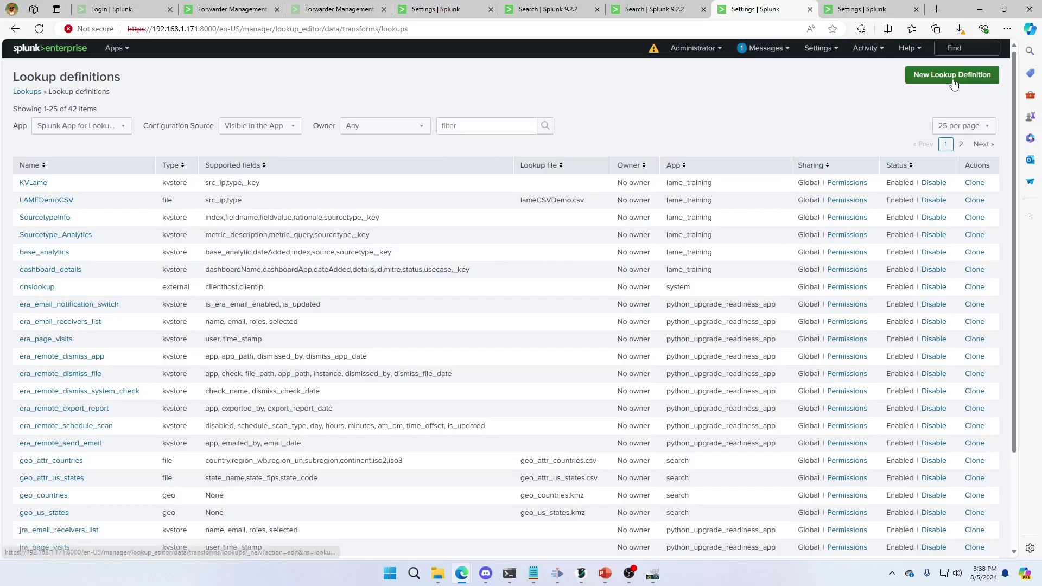
left_click(918, 76)
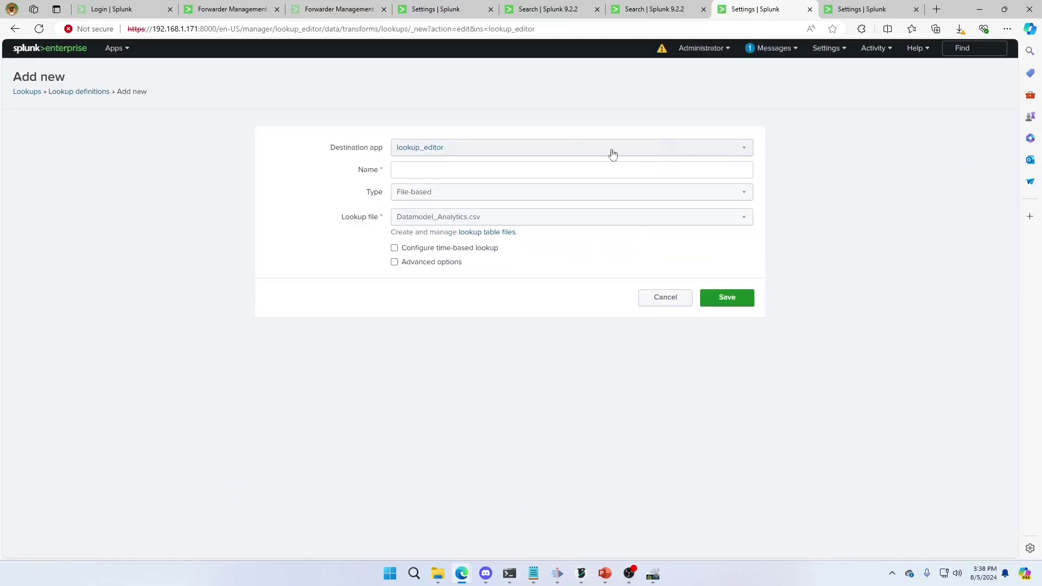
left_click(442, 152)
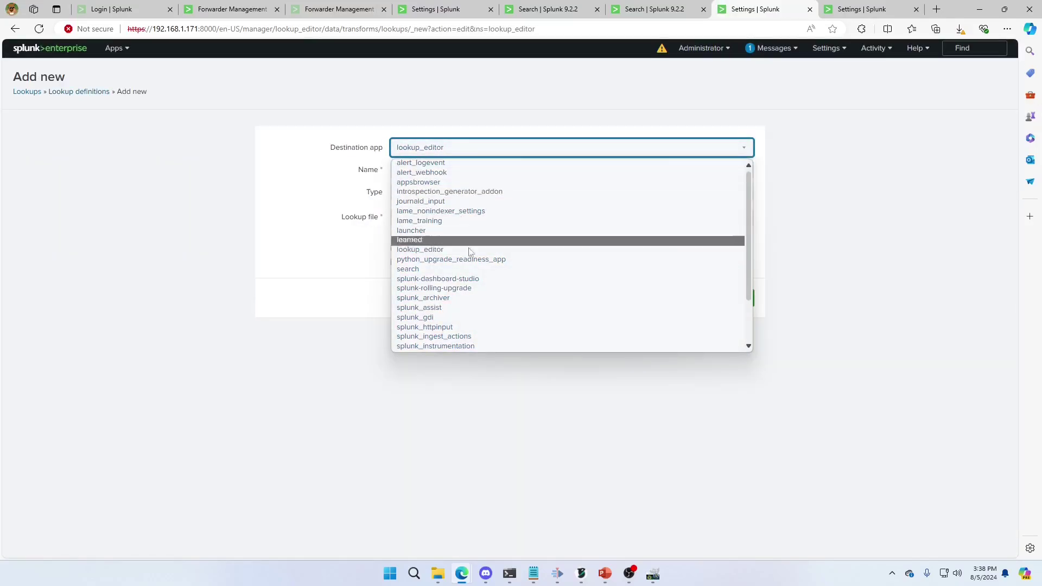
scroll(460, 302, "down", 2)
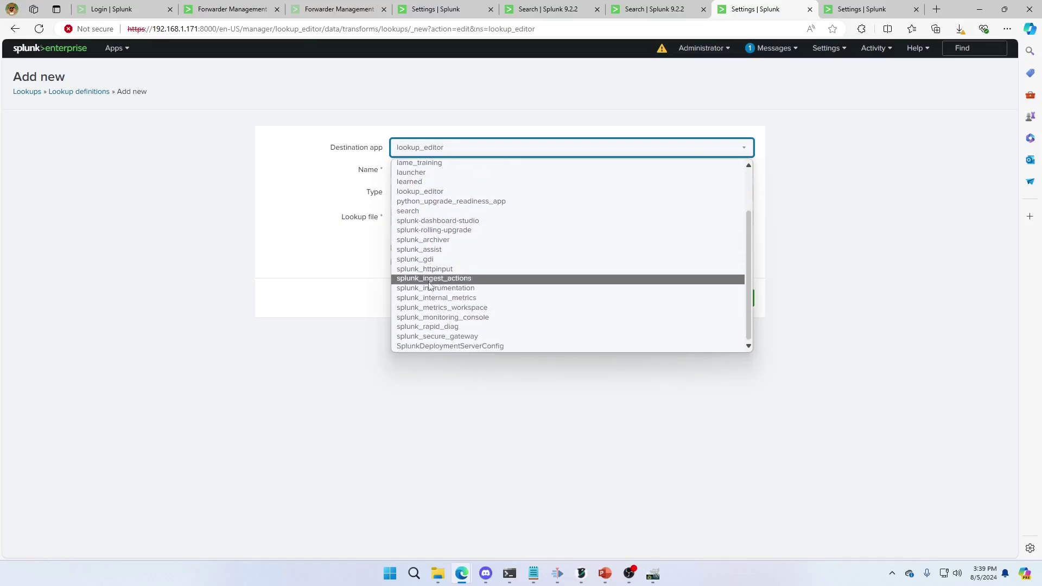
Set the definition's app to search, name it wild_youtube_definition, and use wild_youtube.csv as its file.
left_click(421, 216)
left_click(553, 174)
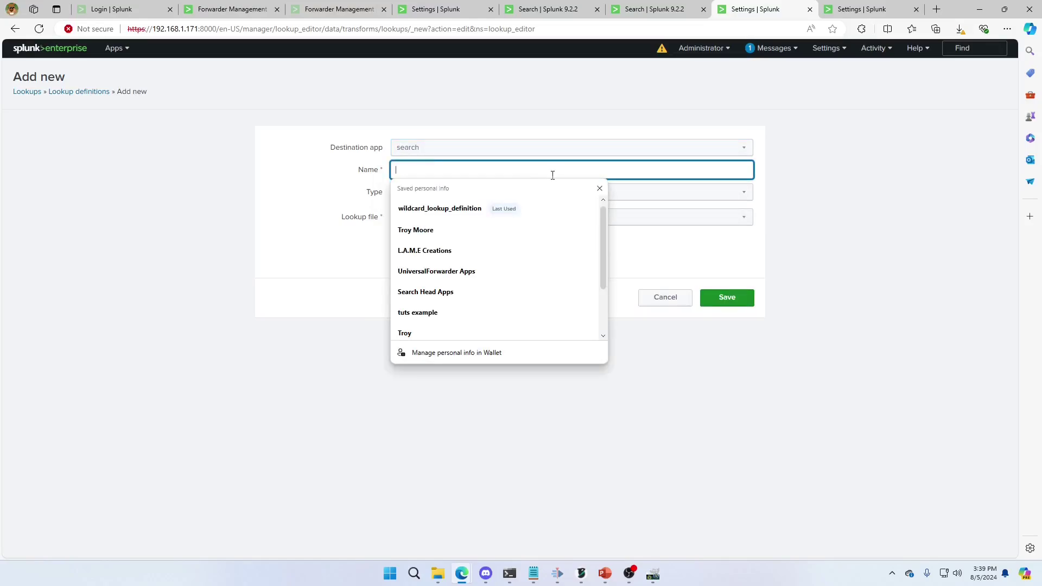
type("look")
key("BackSpace")
key("BackSpace")
key("BackSpace")
key("BackSpace")
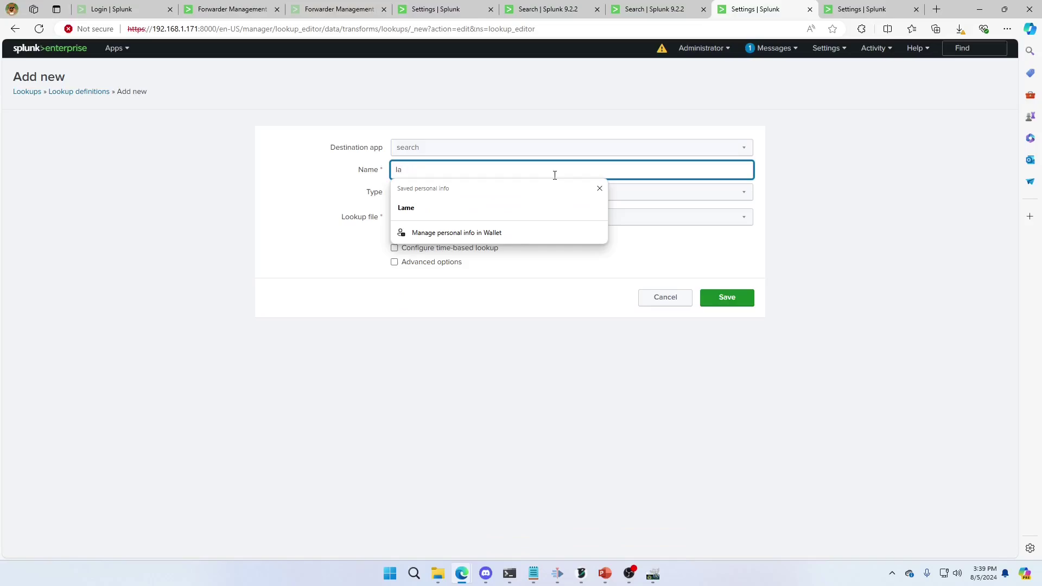
type("wild_youtube_")
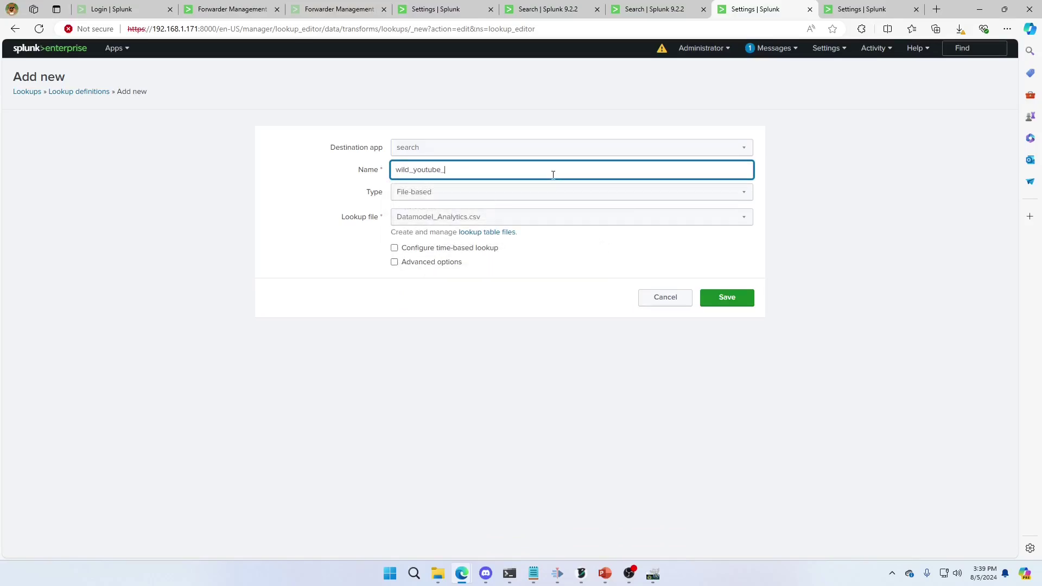
type("definition")
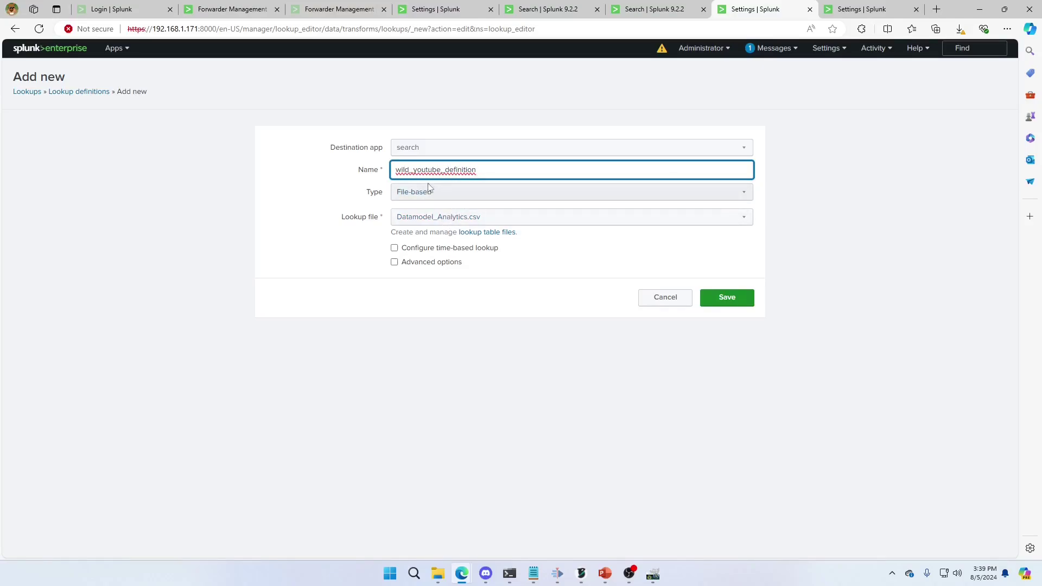
left_click(446, 219)
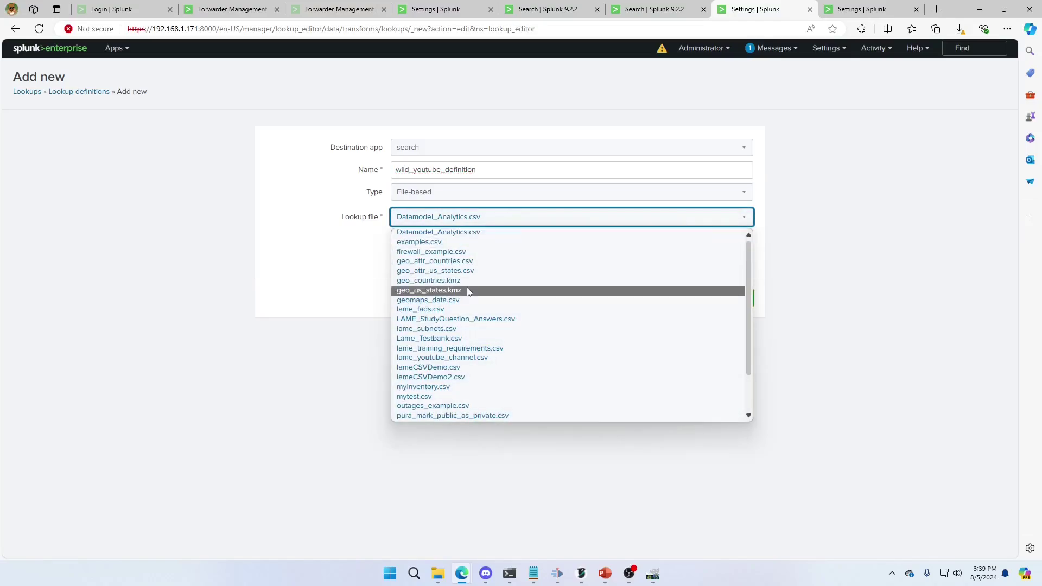
scroll(478, 307, "down", 1)
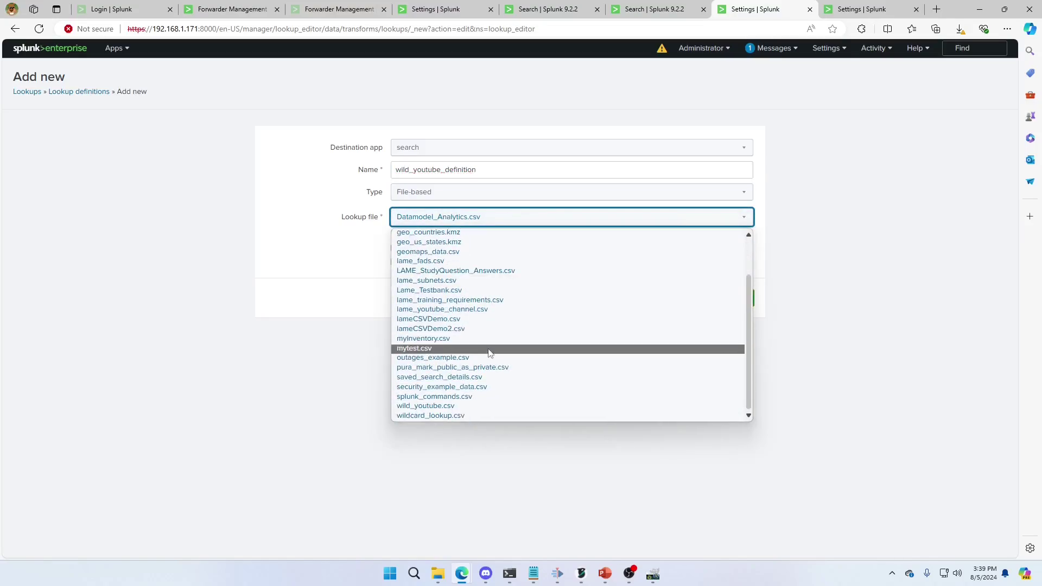
left_click(457, 405)
left_click_drag(463, 263, 407, 266)
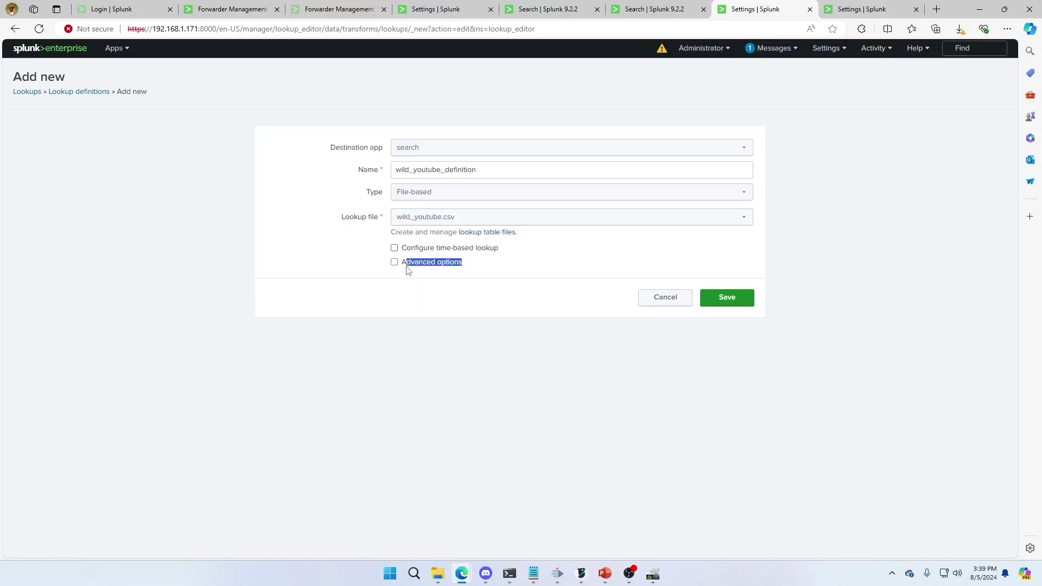
Enable advanced options, set the match type to WILDCARD(host), and save the definition.
left_click(394, 262)
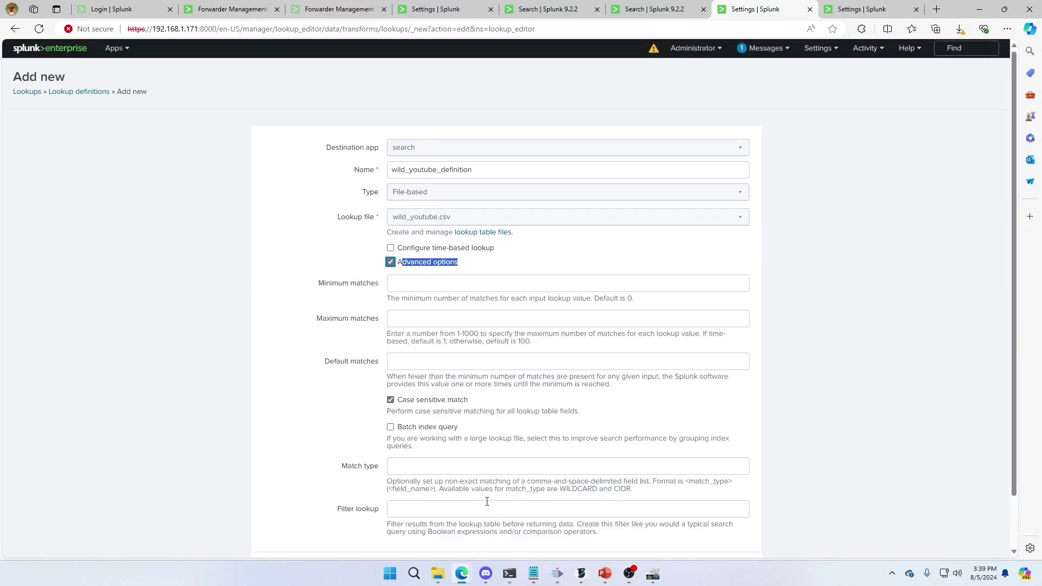
left_click(440, 470)
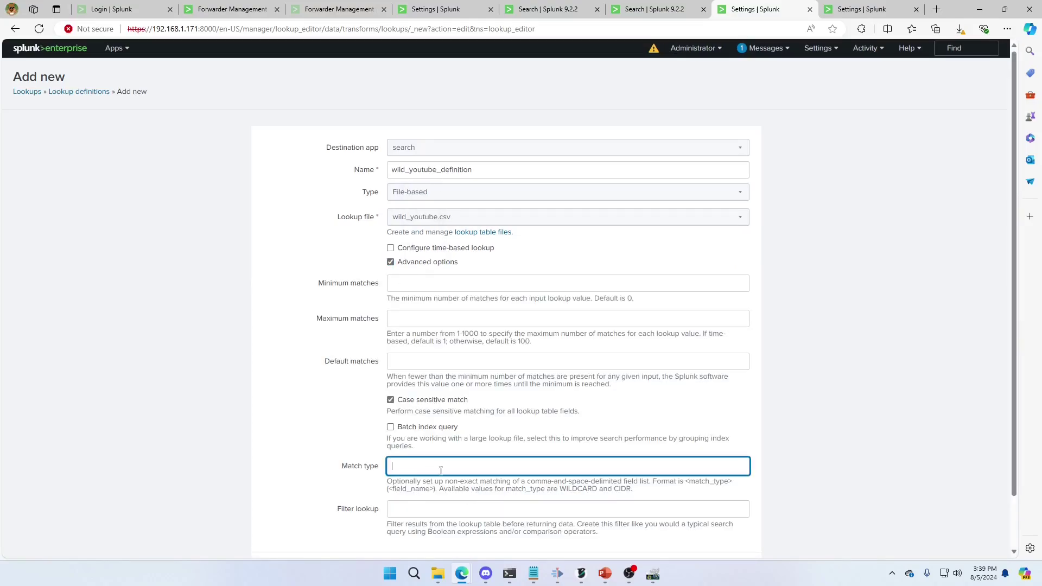
double_click(577, 490)
key("ctrl+c")
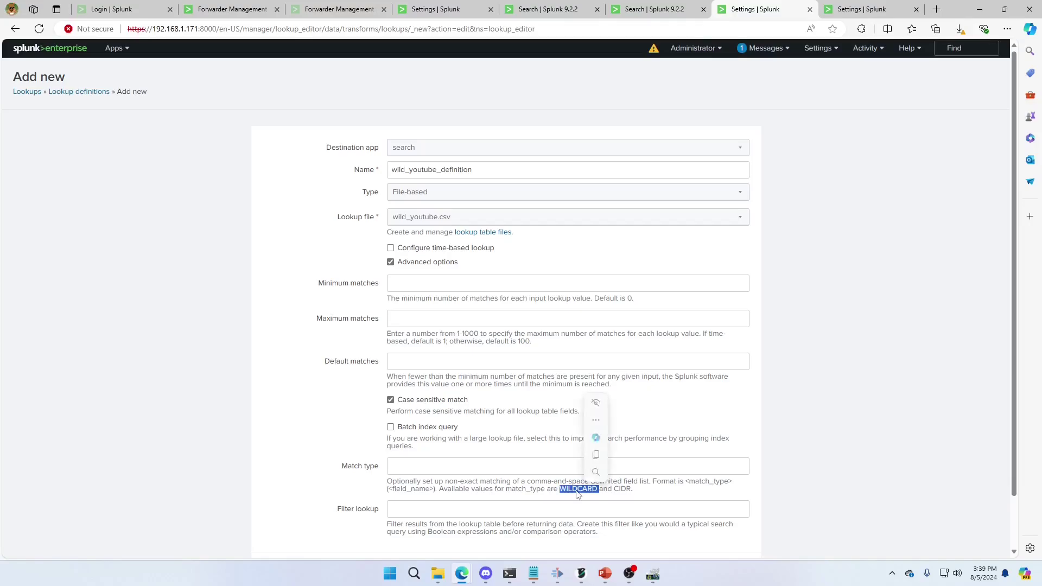
left_click(444, 471)
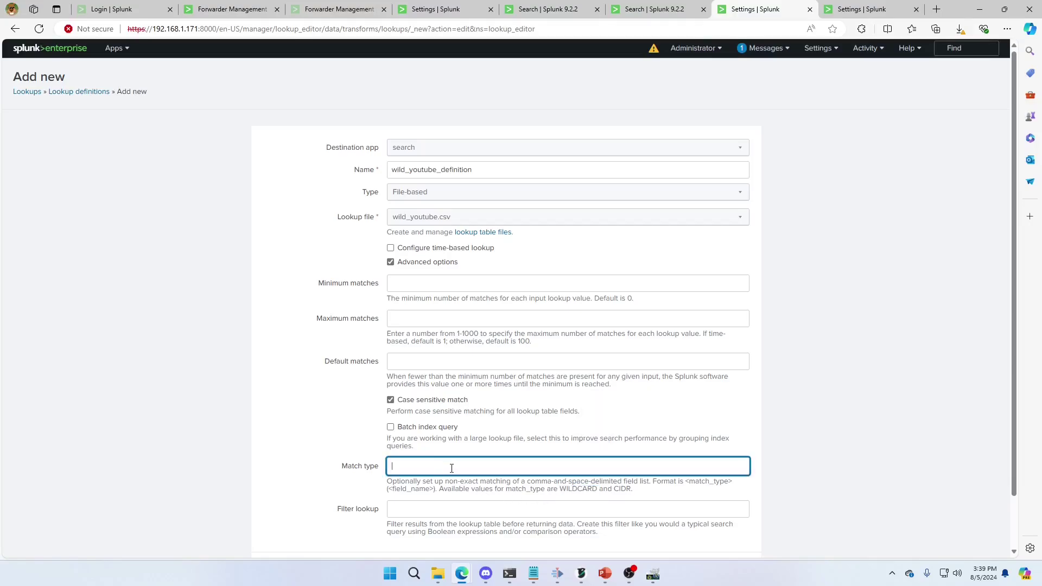
key("ctrl+v")
left_click(450, 471)
type("host")
scroll(501, 486, "down", 1)
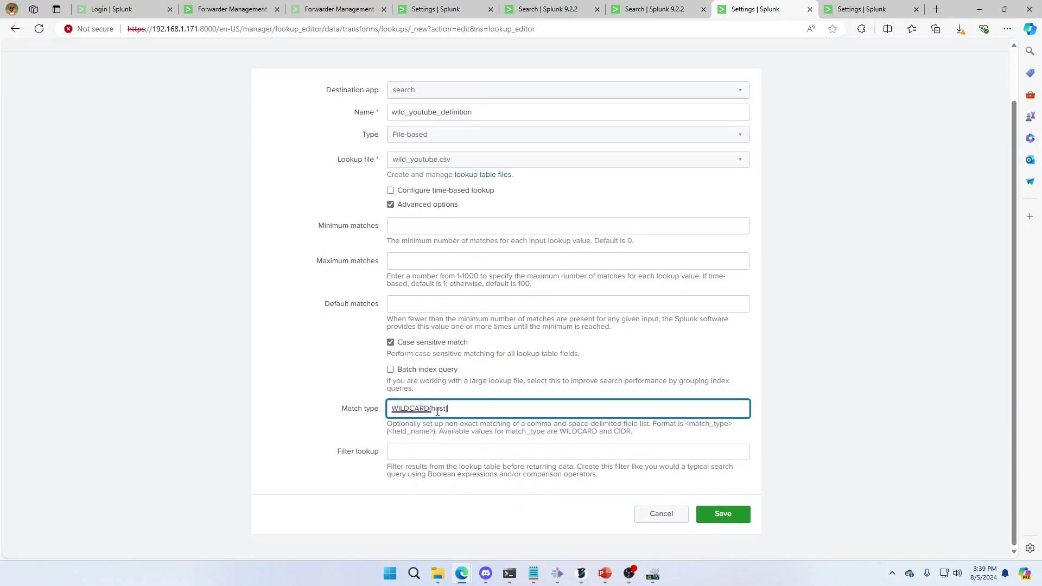
left_click(721, 516)
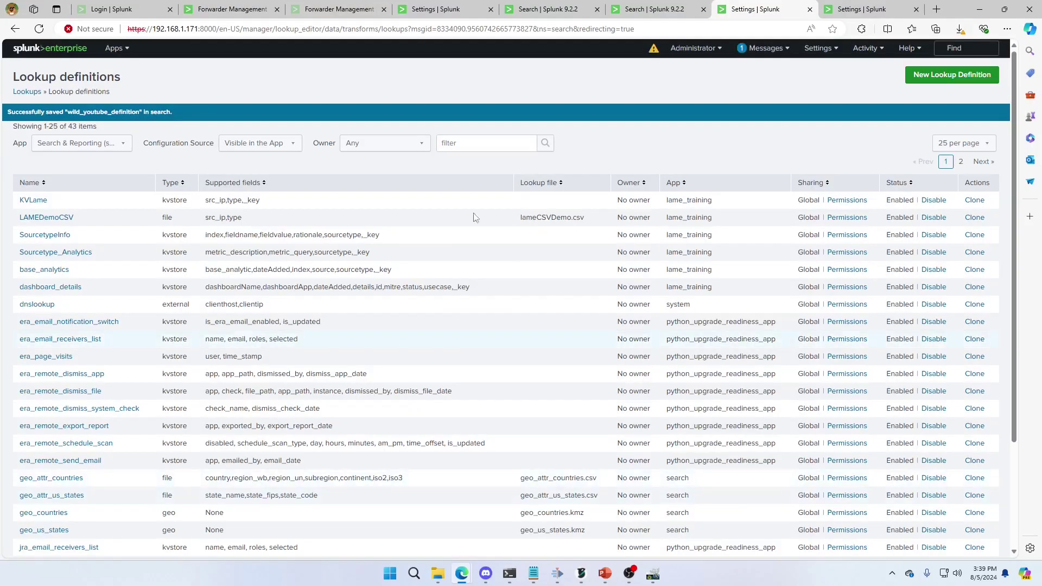
left_click(475, 143)
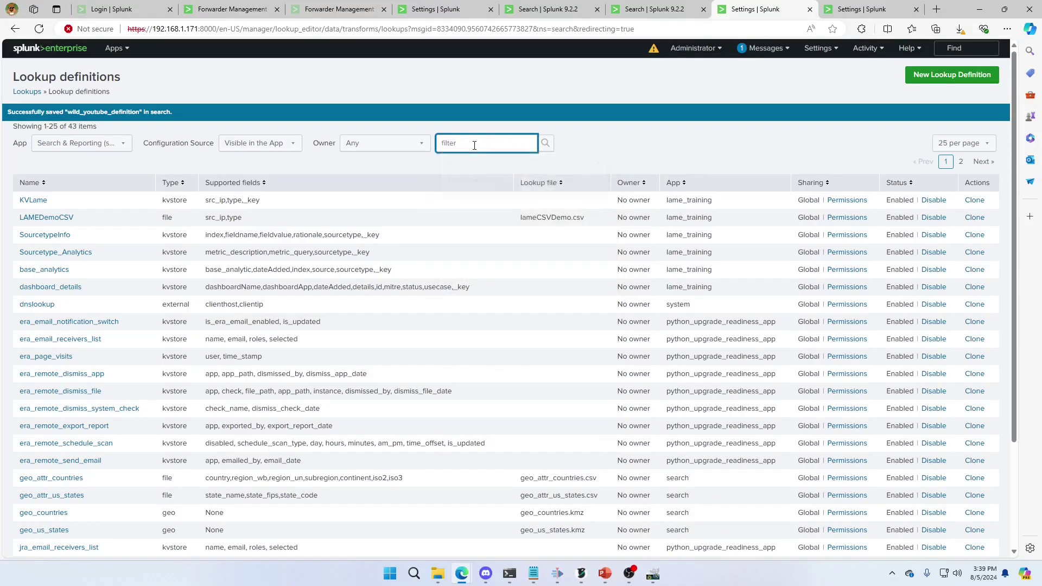
Filter the lookup definitions list by the text wild_youtube.
type("wild_youtube")
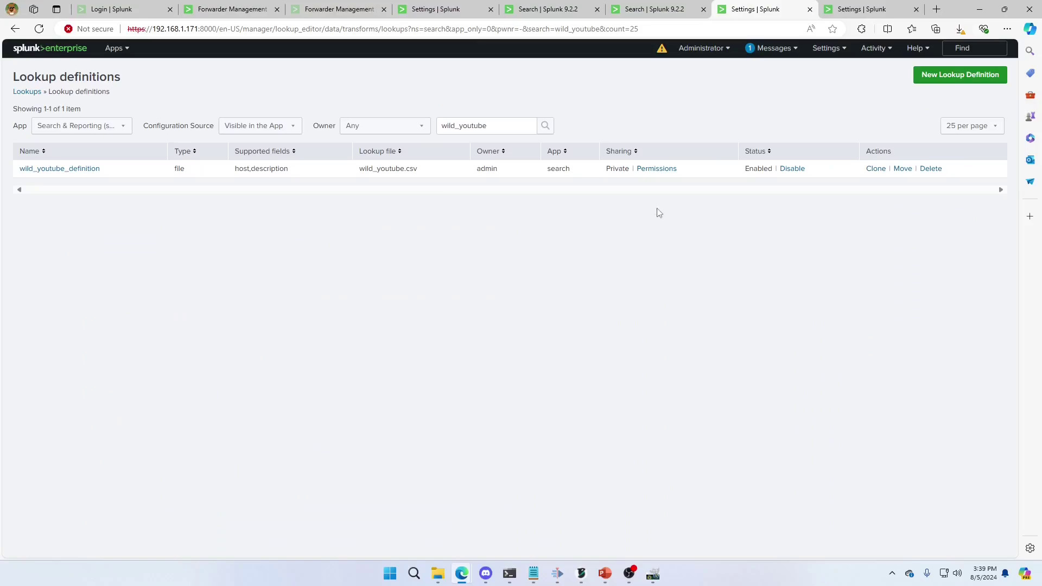
Set wild_youtube_definition permissions to All apps, Everyone read and admin write, and save.
left_click(656, 169)
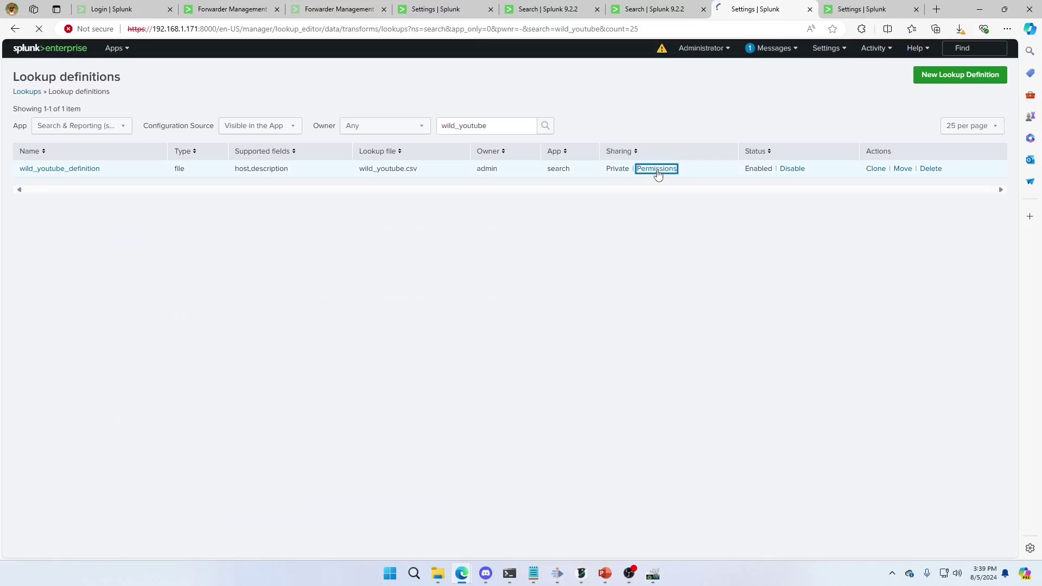
left_click(304, 194)
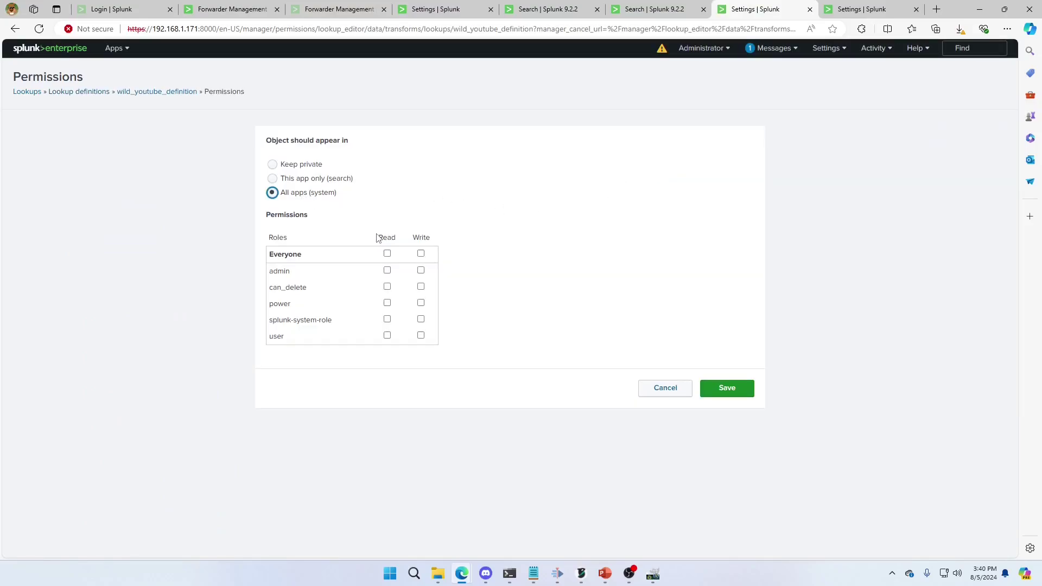
left_click(387, 254)
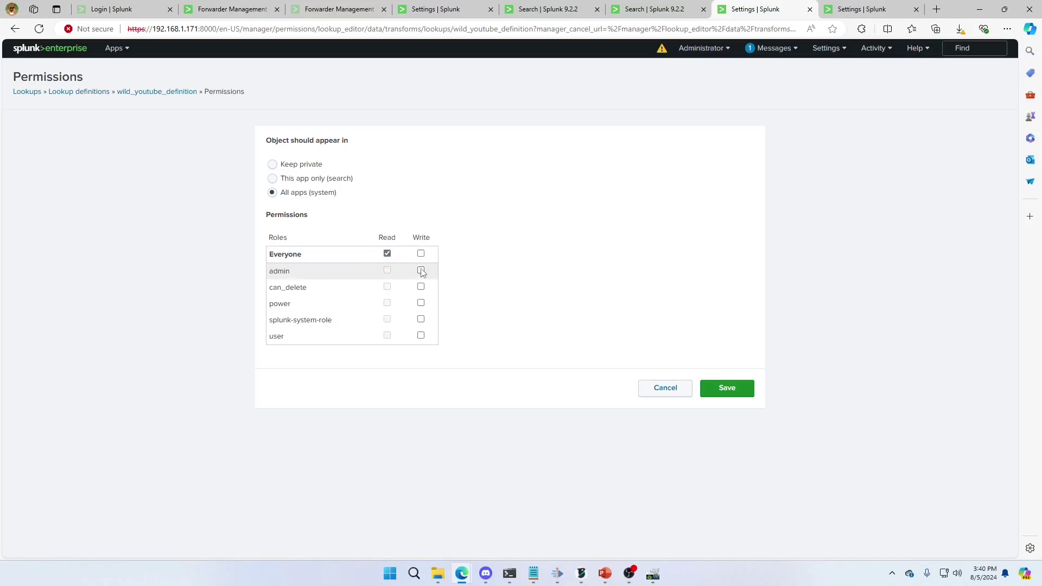
left_click(421, 270)
left_click(749, 395)
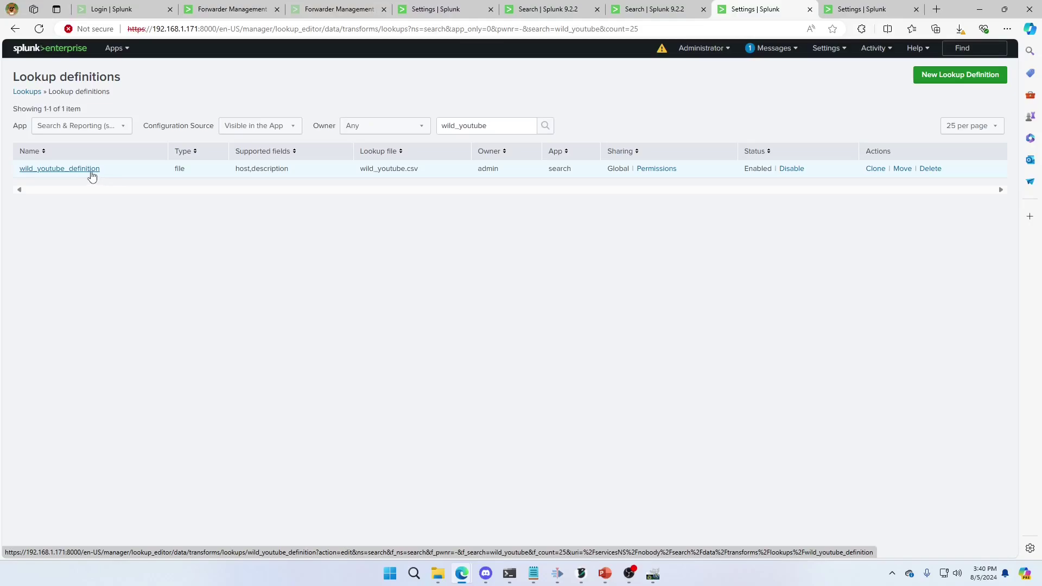
In the host-count search, change the lookup to wild_youtube_definition and rerun it.
left_click(546, 15)
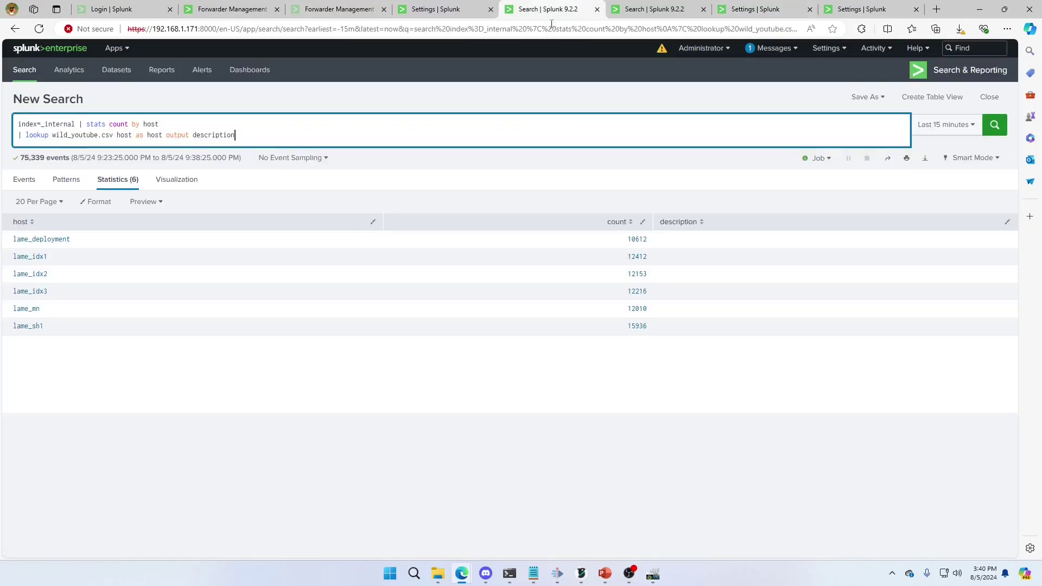
double_click(113, 135)
key("BackSpace")
key("BackSpace")
type("_definition")
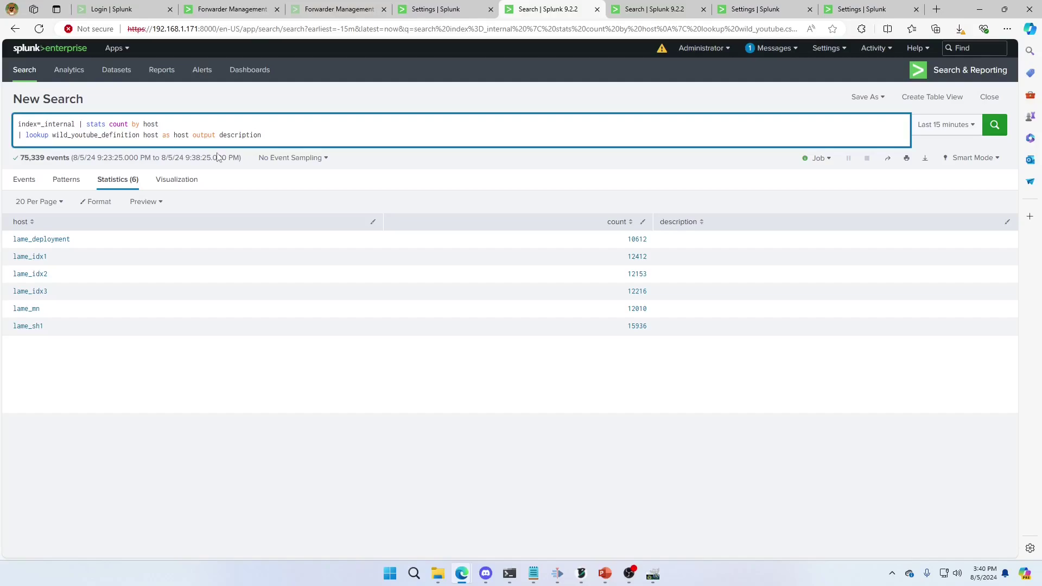
key("Return")
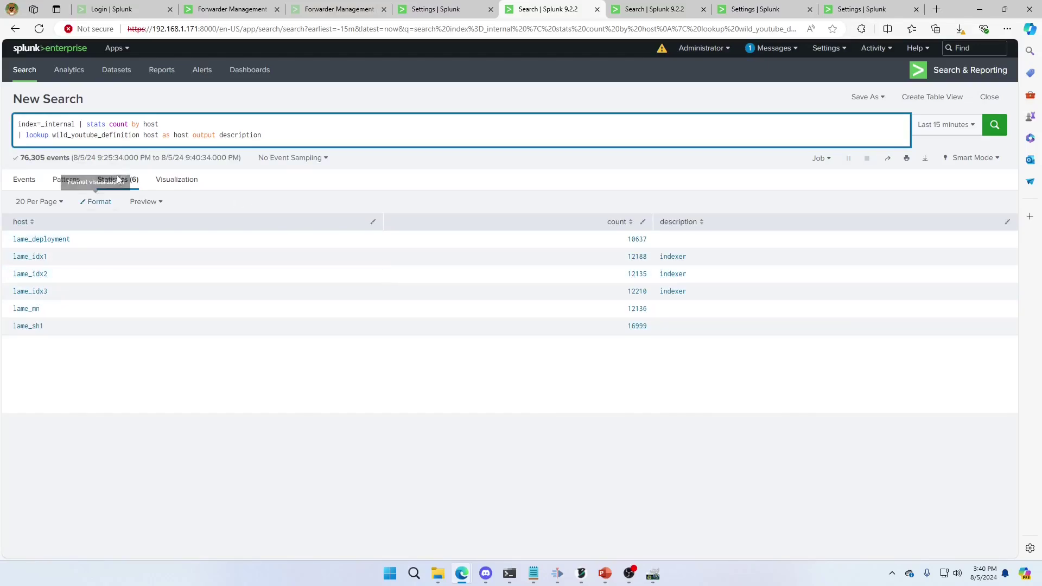
Switch the lookup back to wild_youtube.csv and run the search for comparison.
double_click(129, 134)
key("Left")
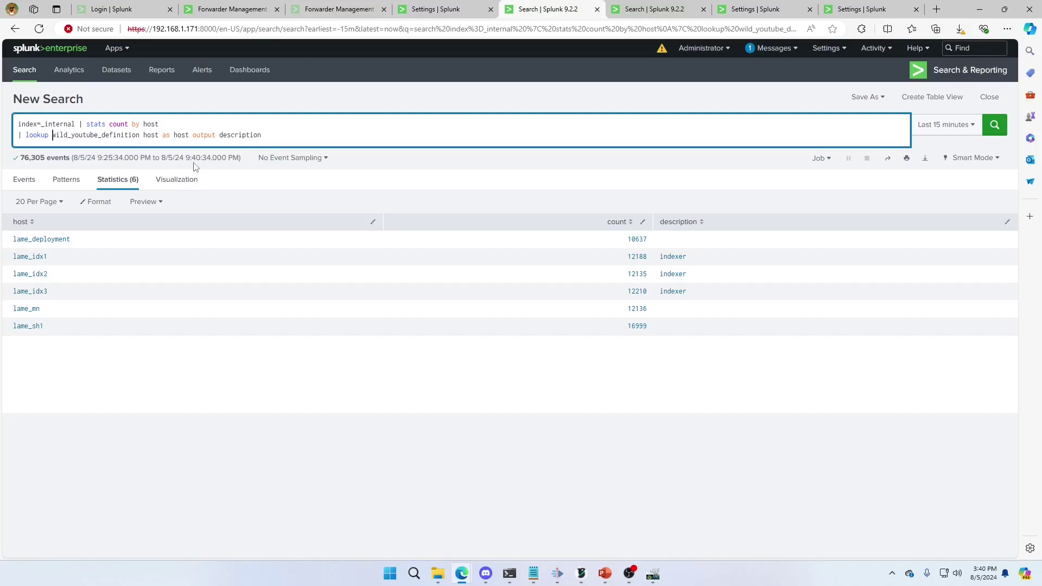
key("Right")
key("Right")
key("Right")
key("Right")
key("Delete")
key("Delete")
key("Delete")
key("Delete")
key("Delete")
key("Delete")
key("Delete")
key("Delete")
key("Delete")
key("Delete")
key("Delete")
type(".csv")
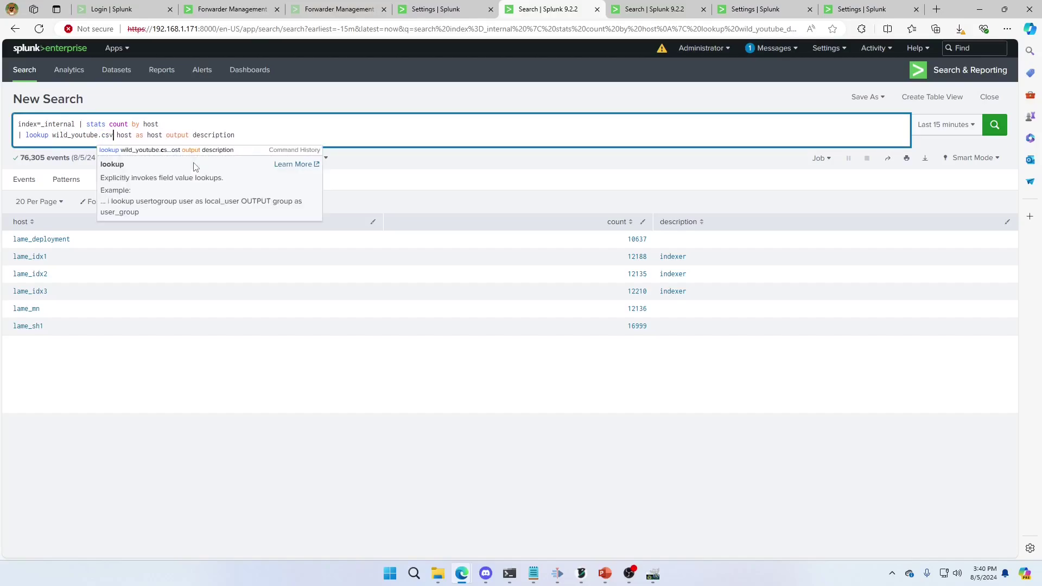
key("Return")
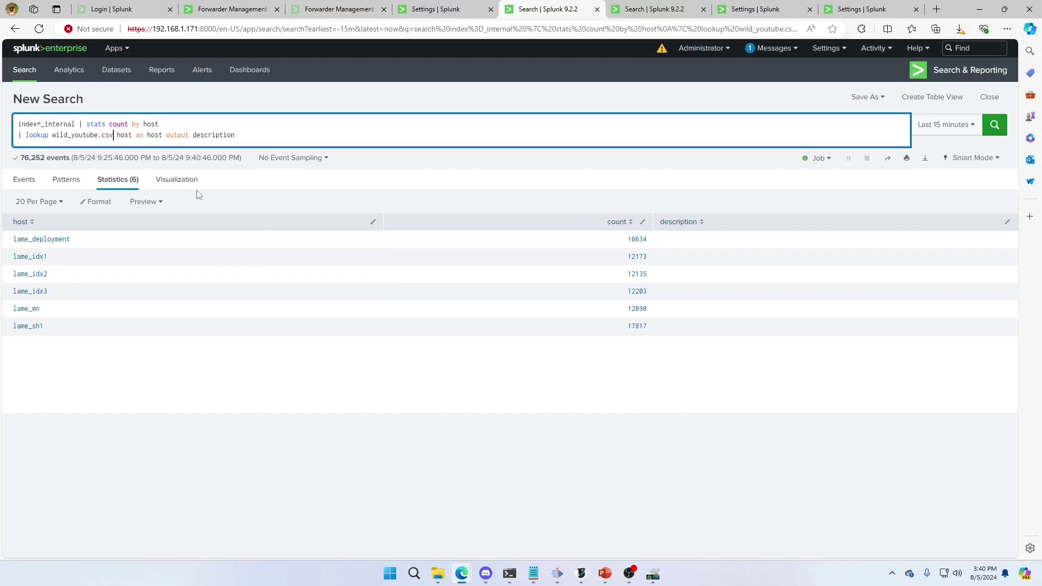
Restore wild_youtube_definition in the lookup line and rerun to see lame_idx hosts labelled indexer.
key("BackSpace")
key("BackSpace")
key("BackSpace")
key("BackSpace")
type("_definitino")
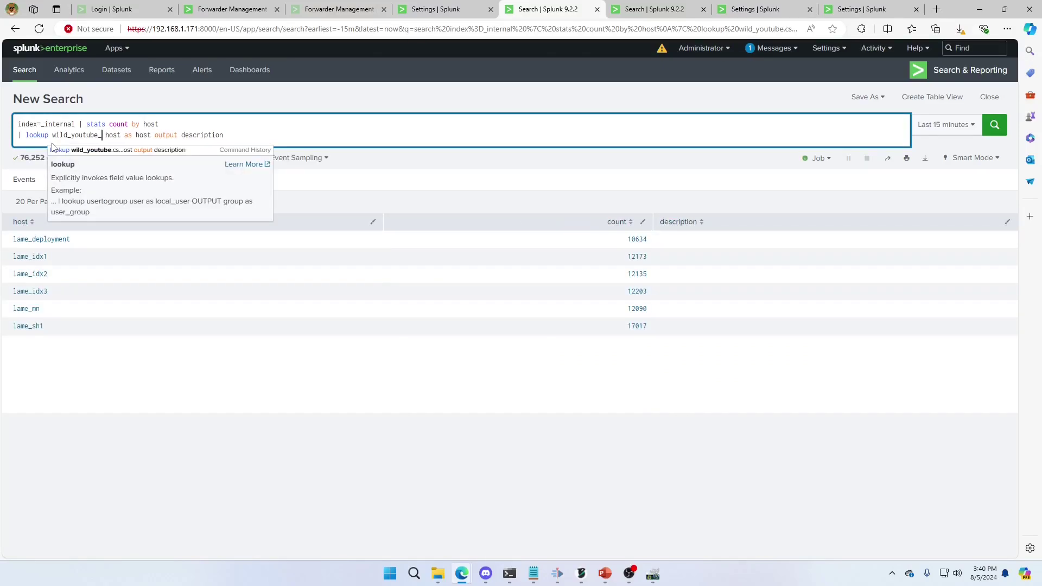
key("BackSpace")
key("BackSpace")
type("on")
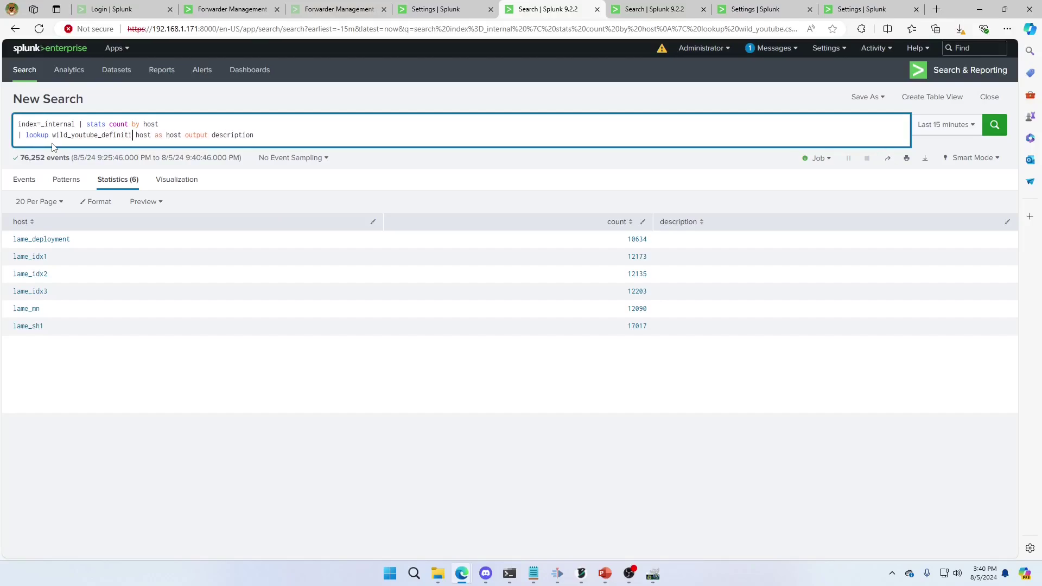
key("Return")
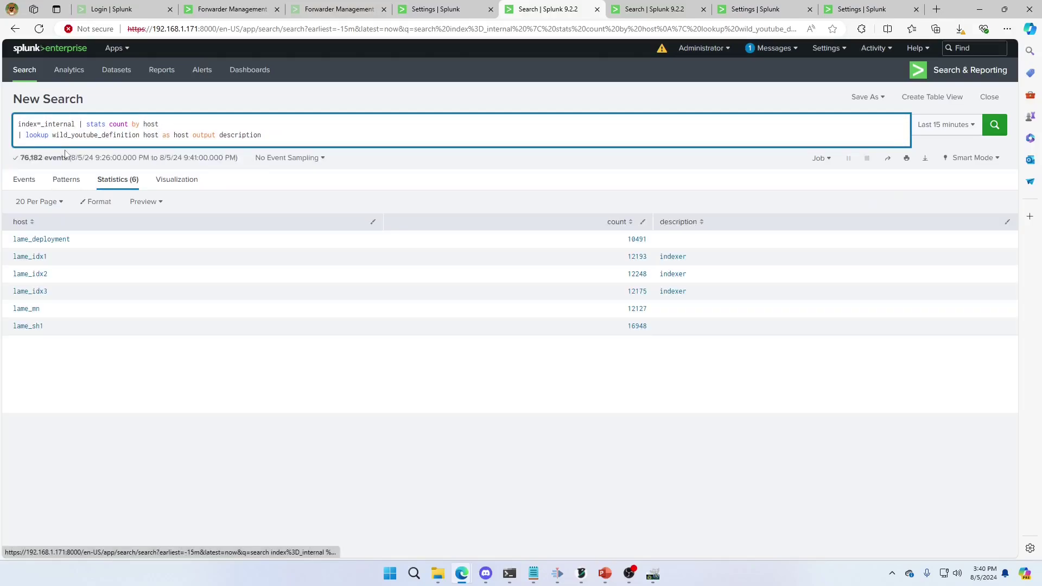
Replace the first search line with | makeresults | eval host=, keeping the lookup line, and run it.
triple_click(176, 126)
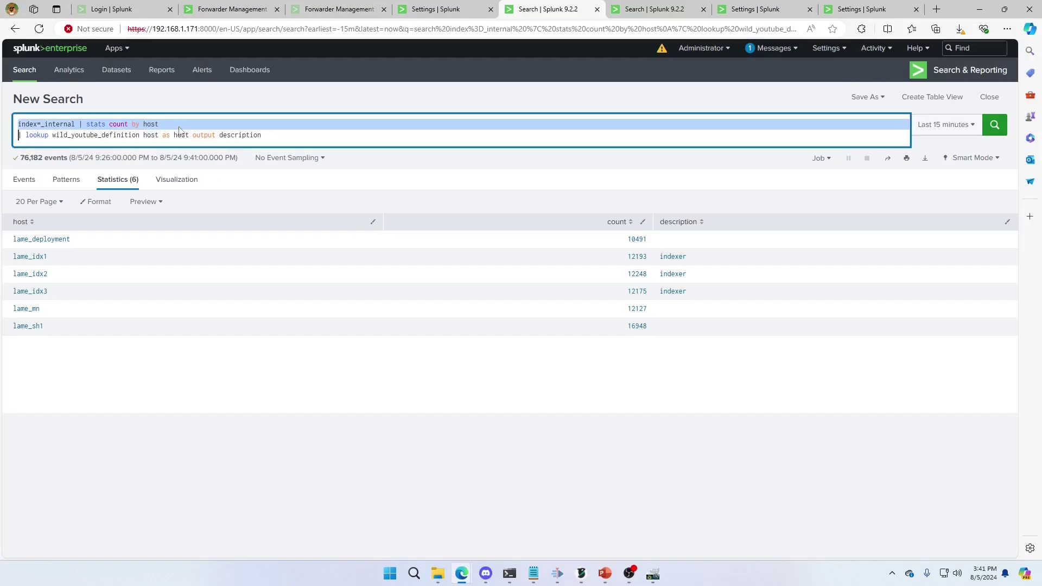
left_click_drag(181, 125, 2, 116)
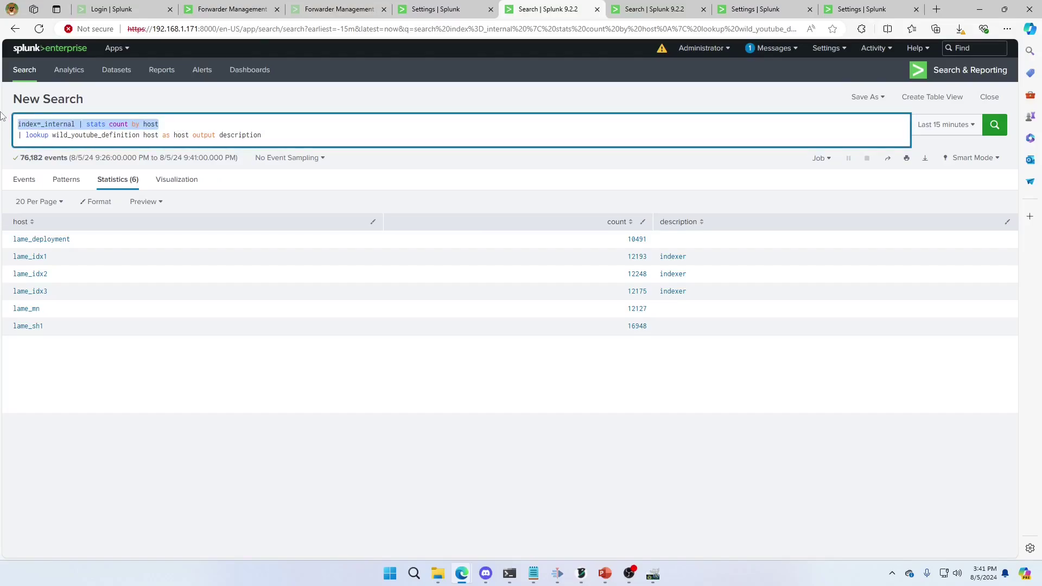
type("| makeres")
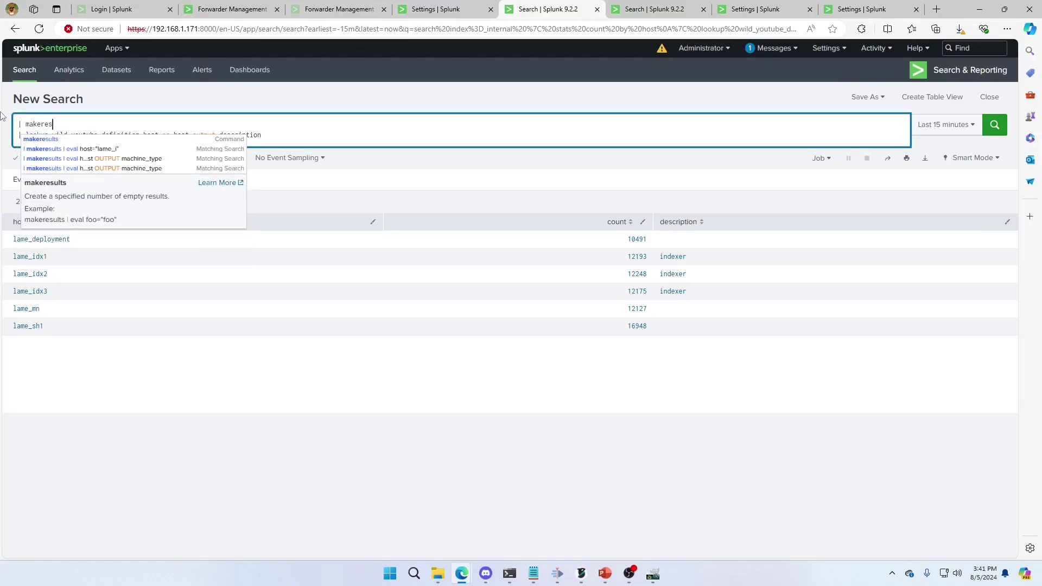
type("ults")
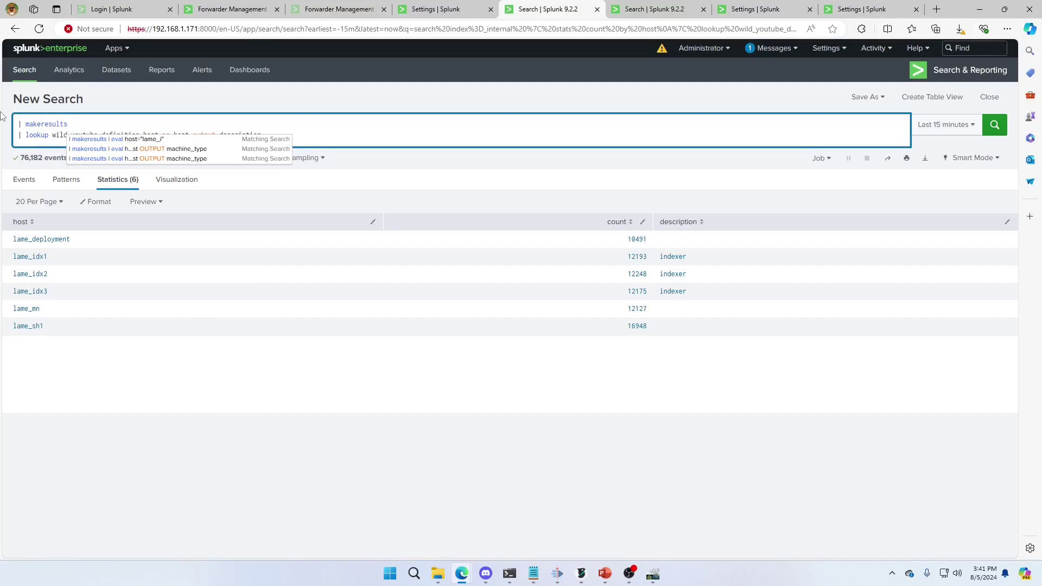
key("Down")
key("Return")
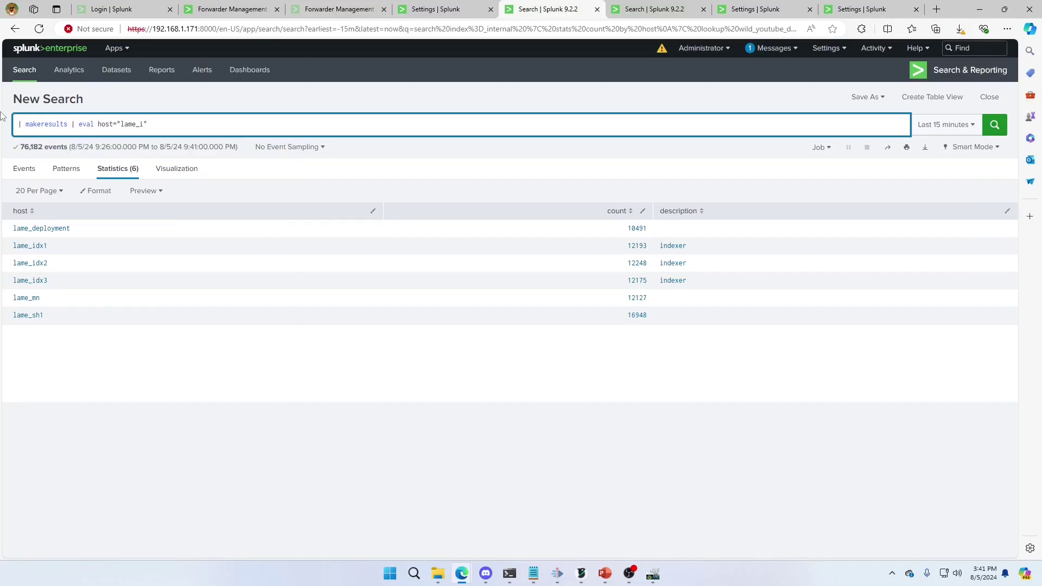
key("ctrl+z")
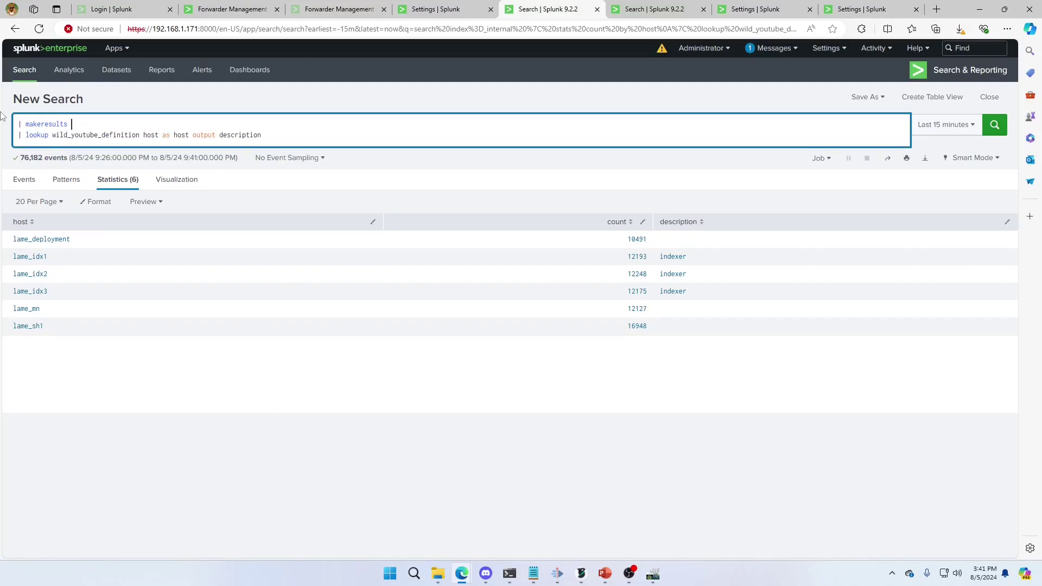
type("| eval ")
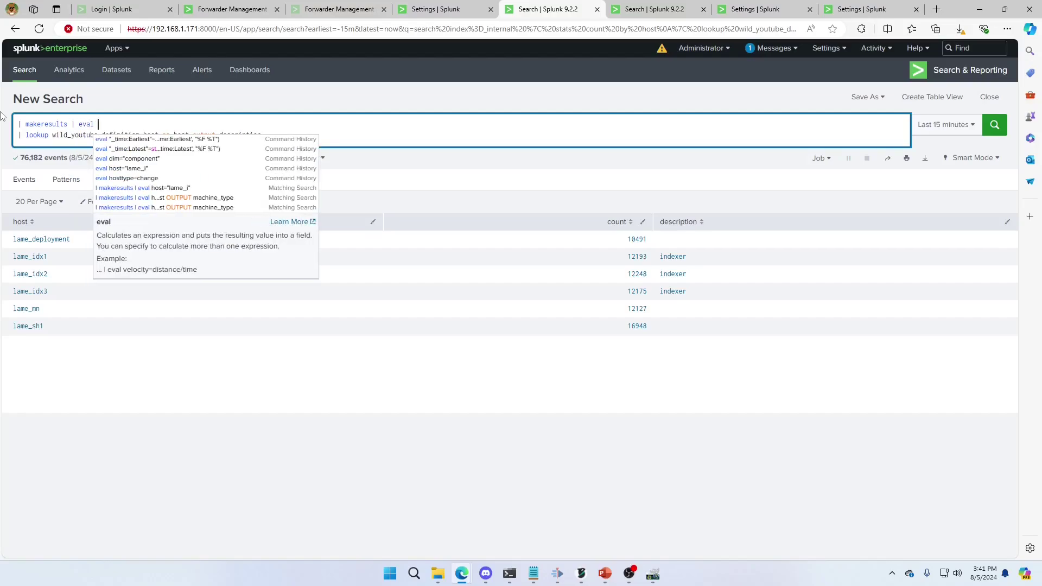
type("host=\"lmae_i")
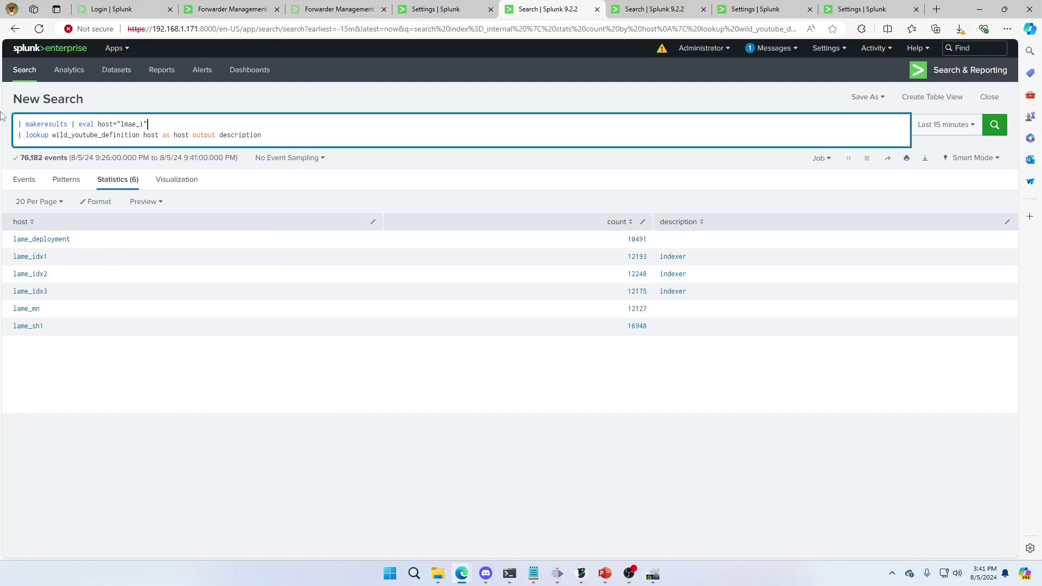
key("Return")
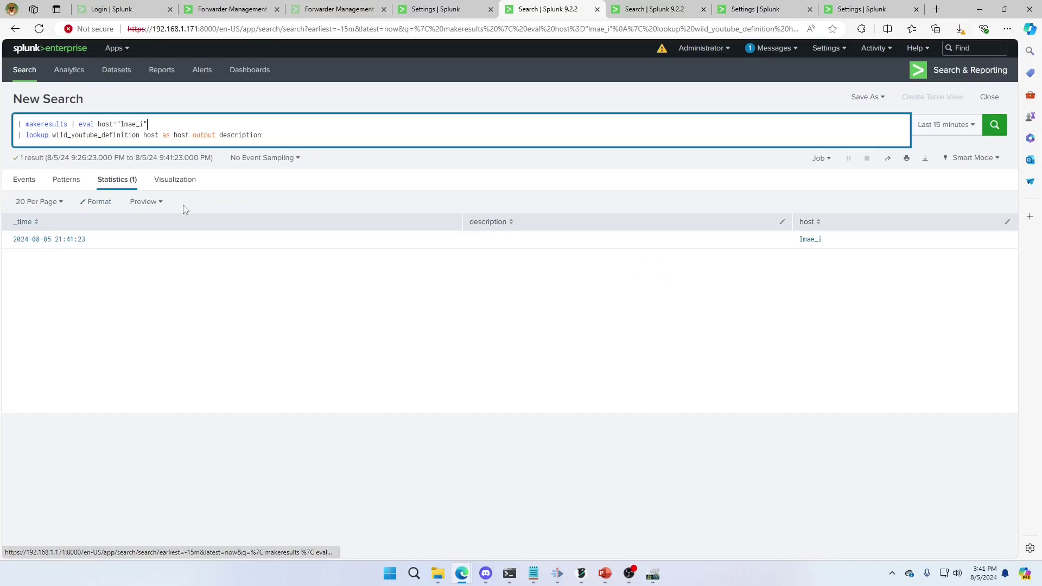
Correct the host value to "lame_idx" and rerun to get description indexer.
left_click(132, 123)
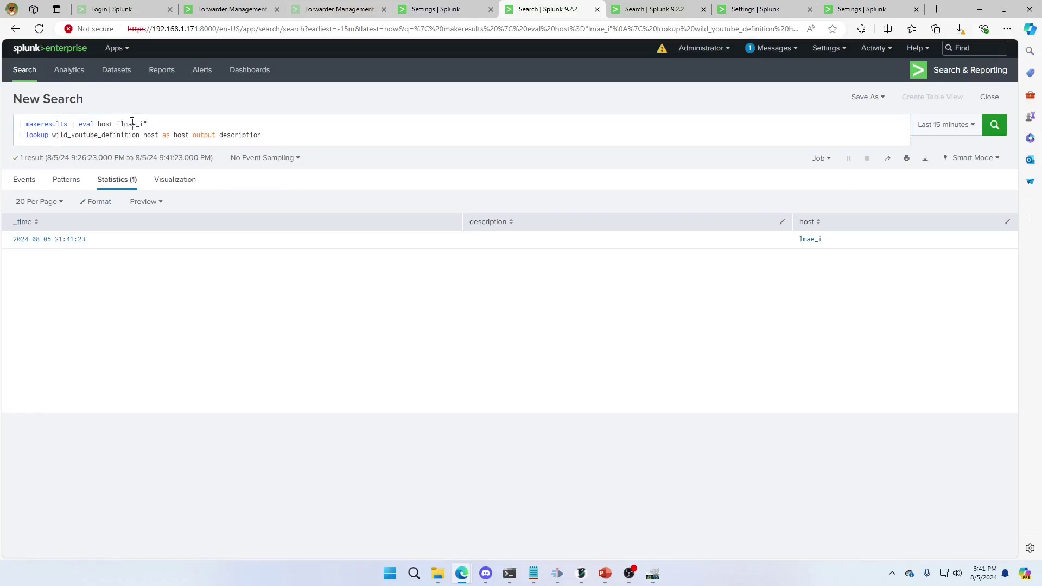
key("BackSpace")
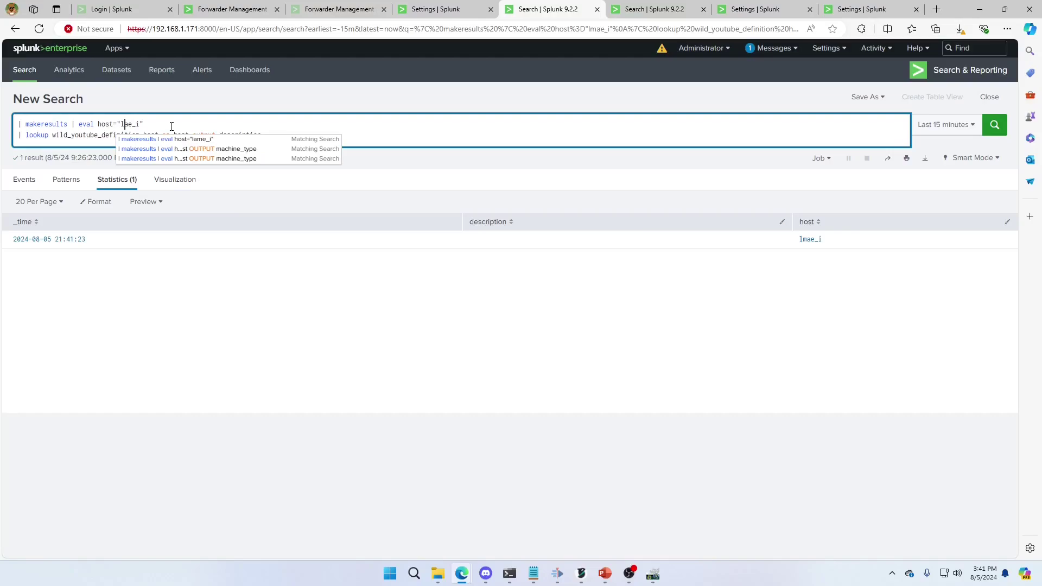
type("me_i")
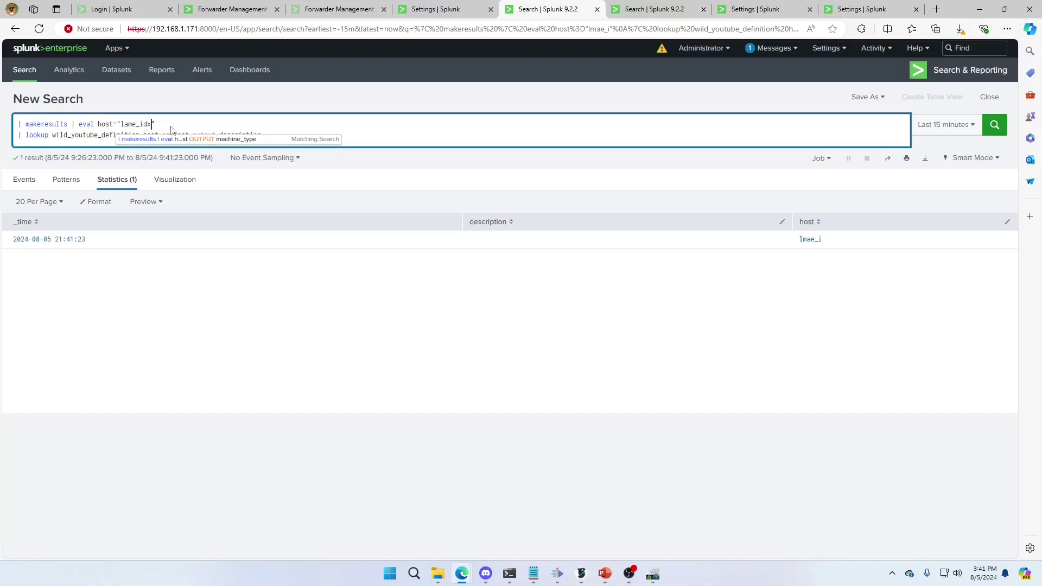
type("dx")
key("Return")
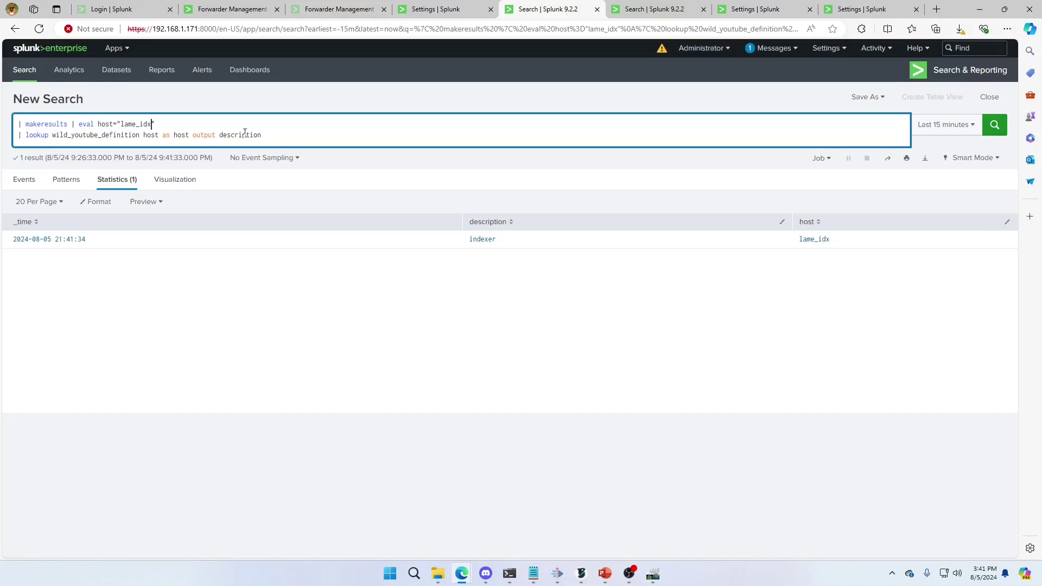
Open wild_youtube_definition's advanced options and highlight WILDCARD in its WILDCARD(host) match type.
left_click(760, 9)
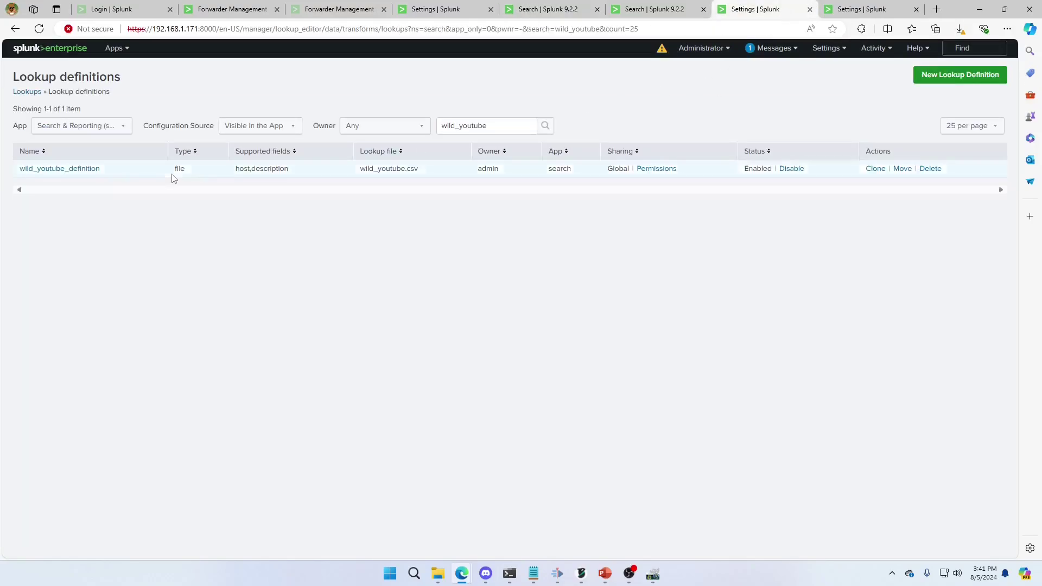
left_click(84, 170)
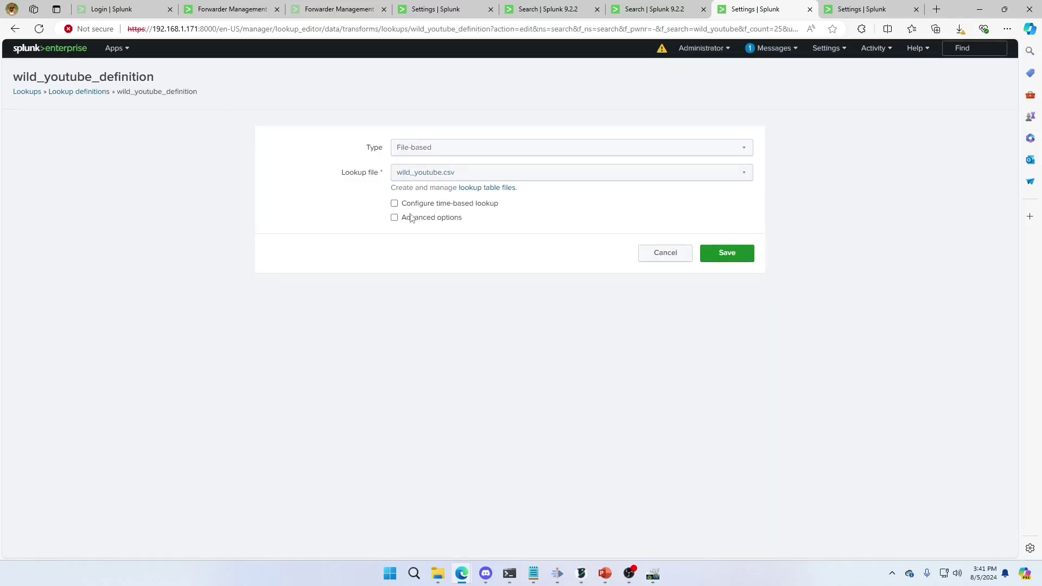
left_click(394, 218)
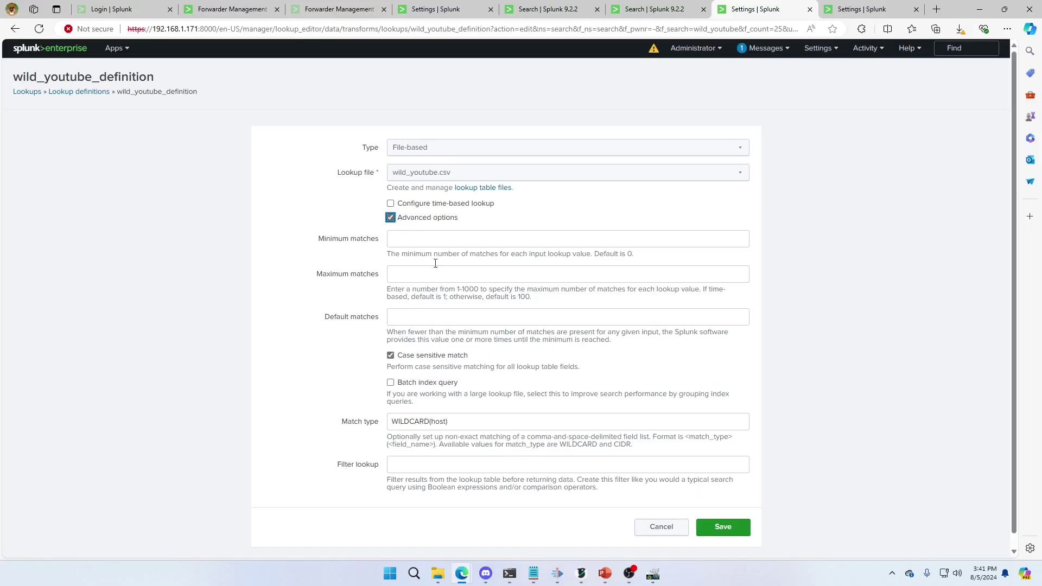
double_click(410, 422)
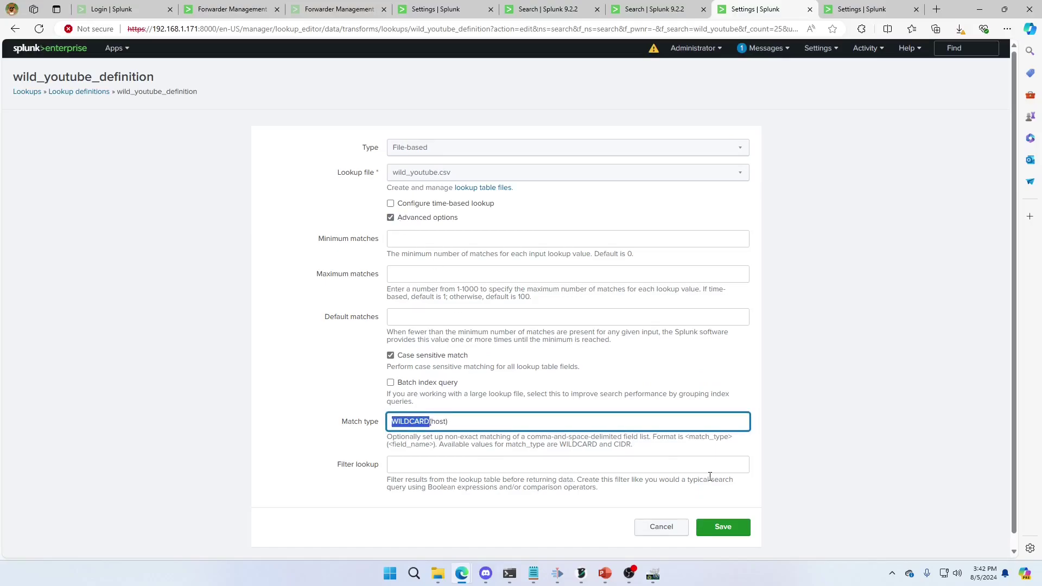